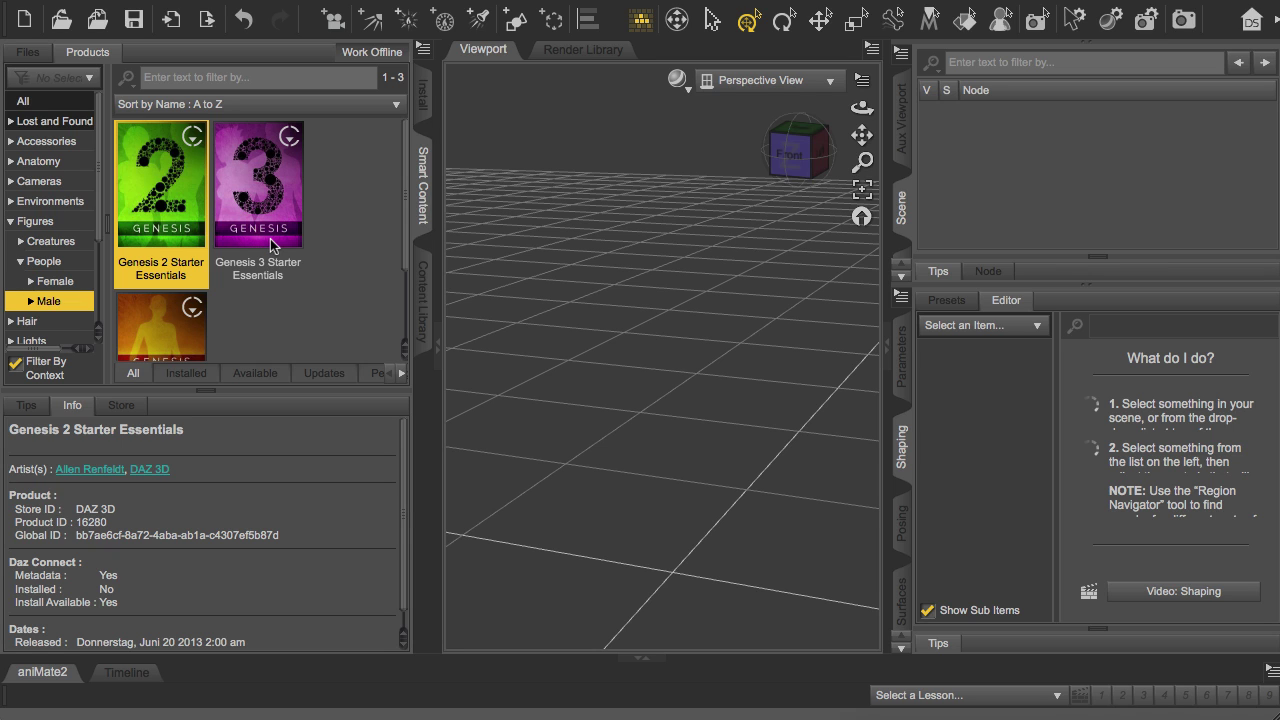
Load the Genesis 2 Base Female figure from the Genesis 2 Starter Essentials product into the scene
double_click(192, 200)
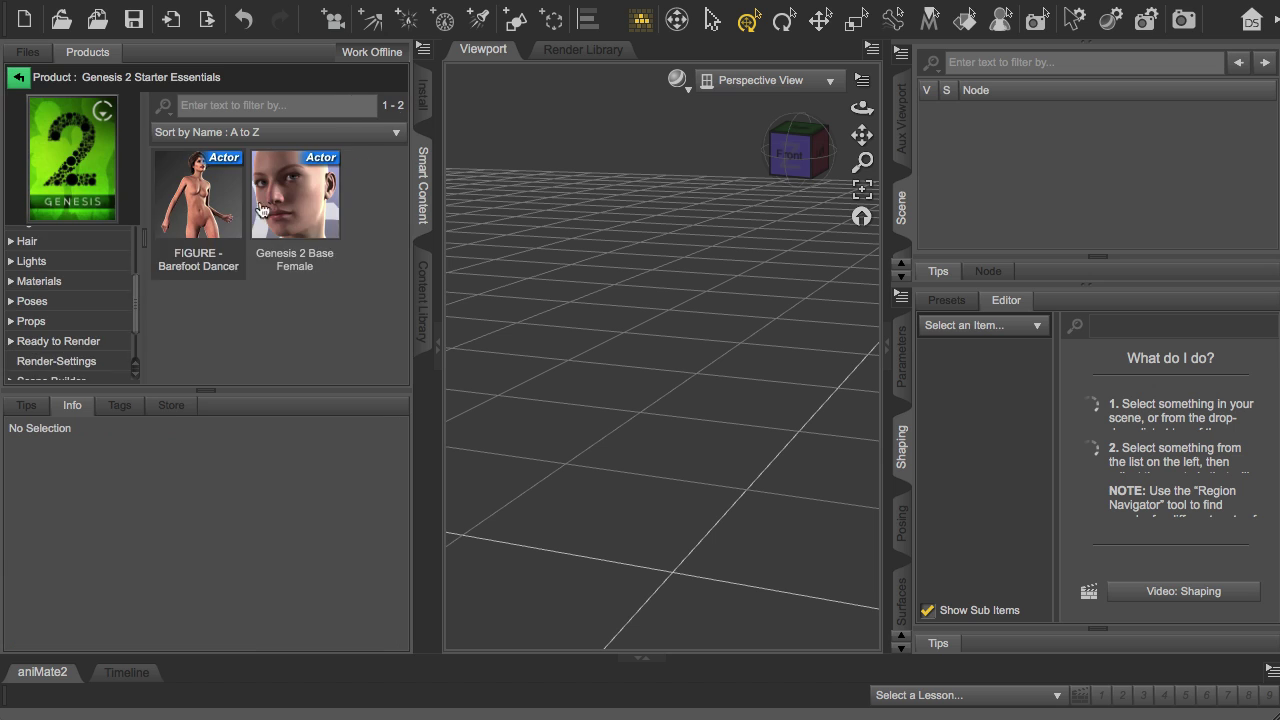
double_click(302, 200)
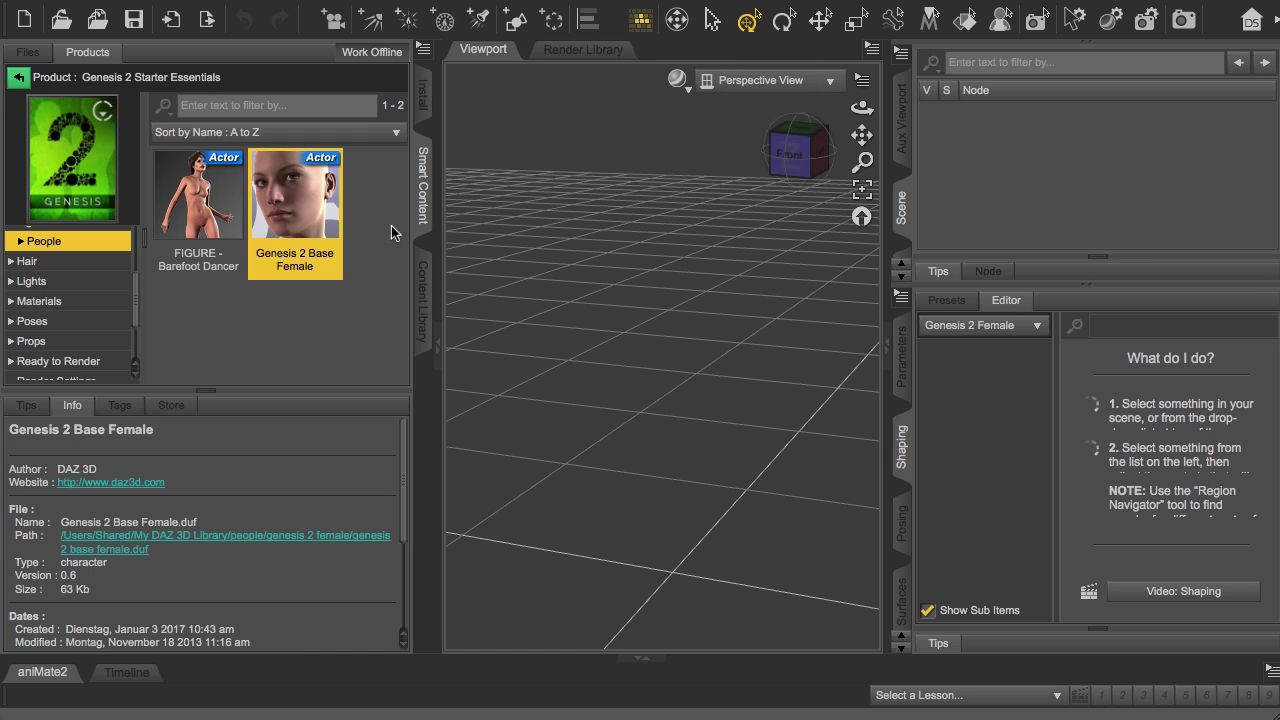
Dress the figure in the full-body Barefoot Dancer clothing from the product's wardrobe
drag(137, 286, 137, 367)
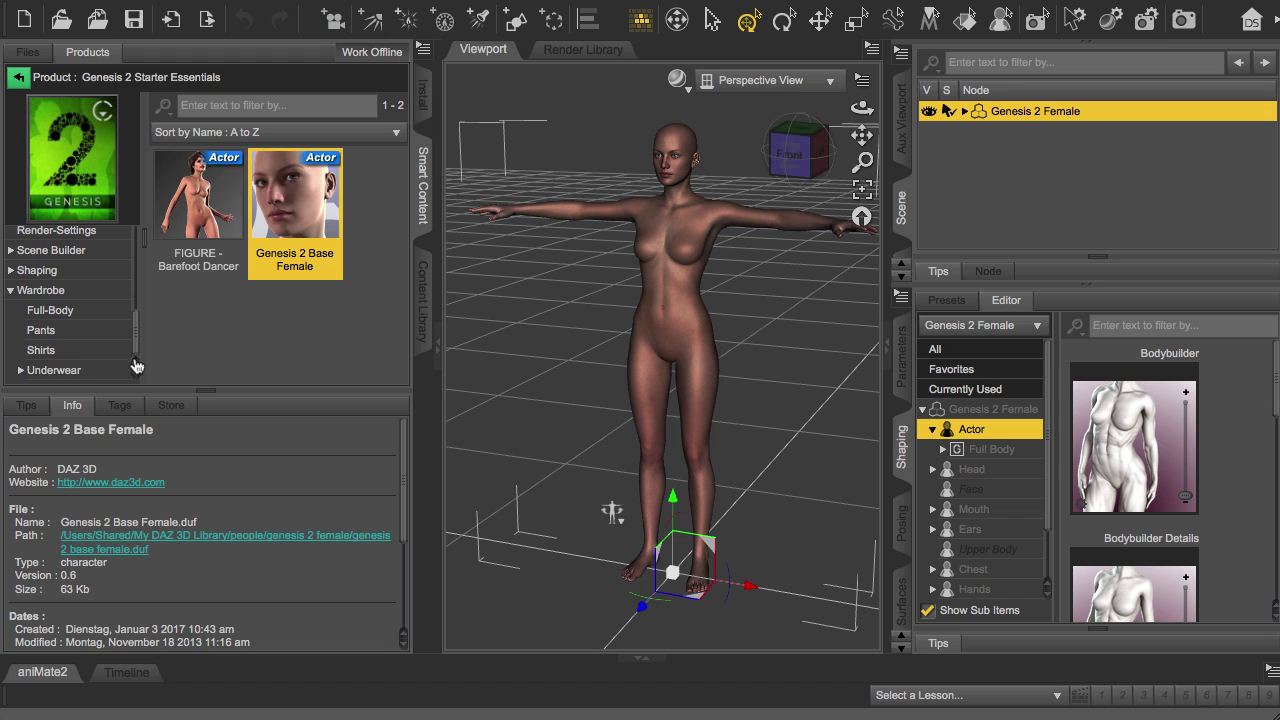
click(47, 312)
double_click(198, 205)
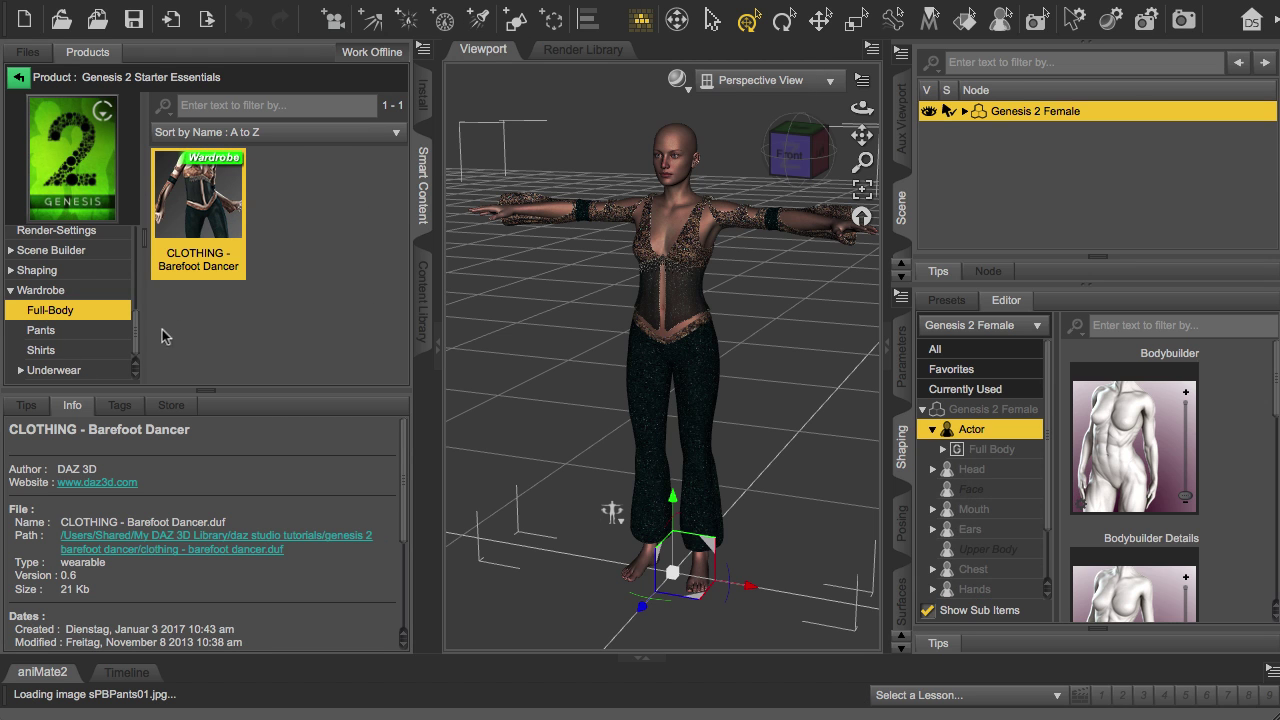
Add the short Toulouse Genesis 2 Female hair to the figure
drag(137, 344, 140, 289)
click(10, 254)
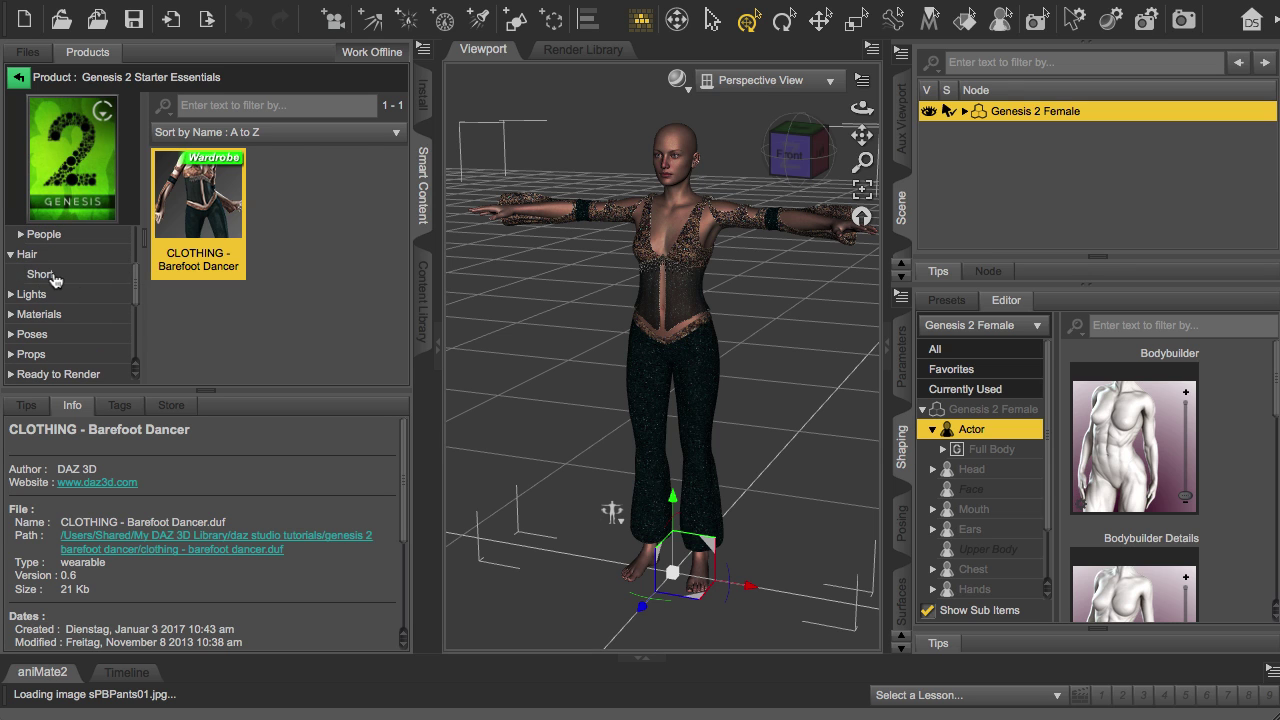
click(40, 275)
click(312, 194)
double_click(312, 194)
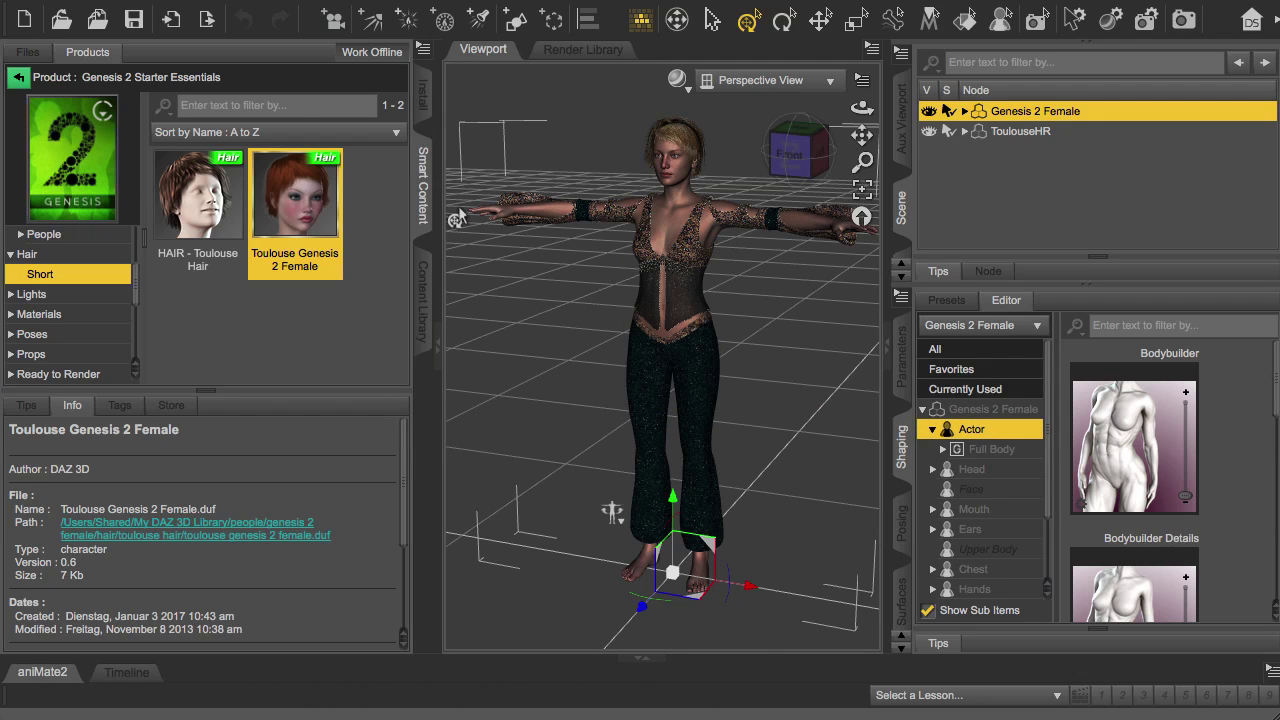
Start an Autodesk FBX export of the scene to the DAZ_Test folder under the name Genesis2_Female_Dancer
click(160, 0)
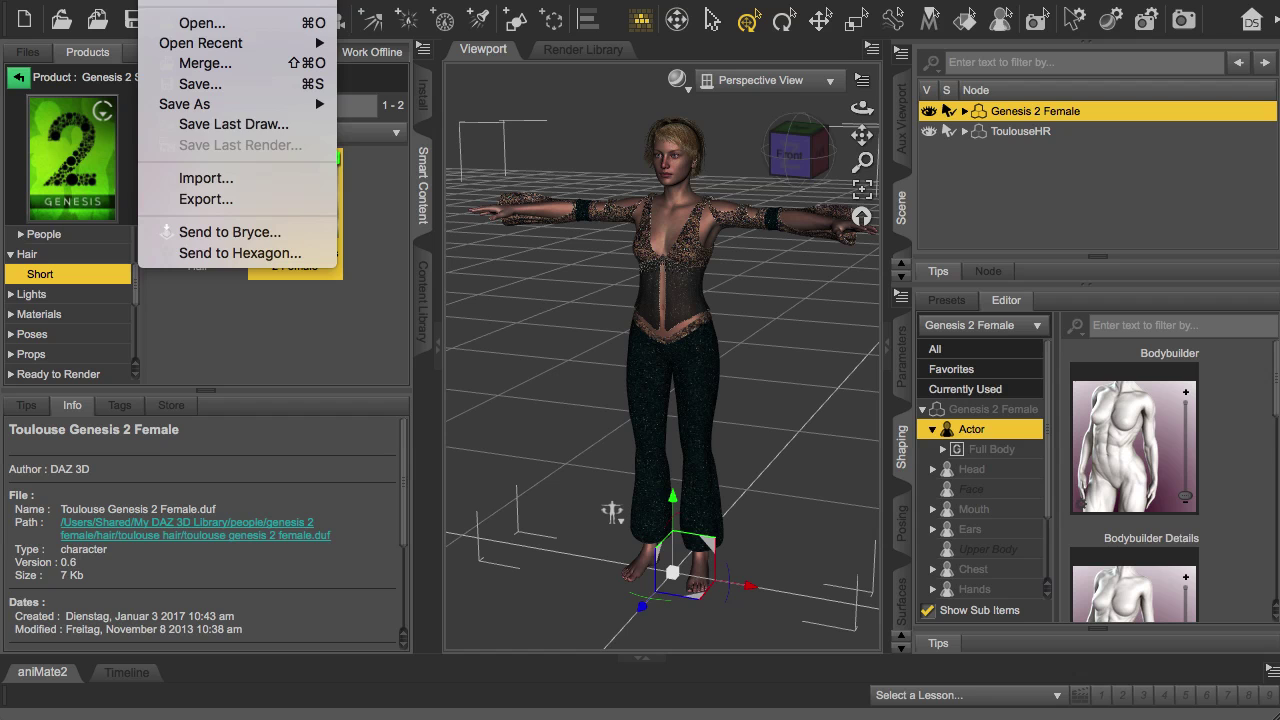
click(200, 199)
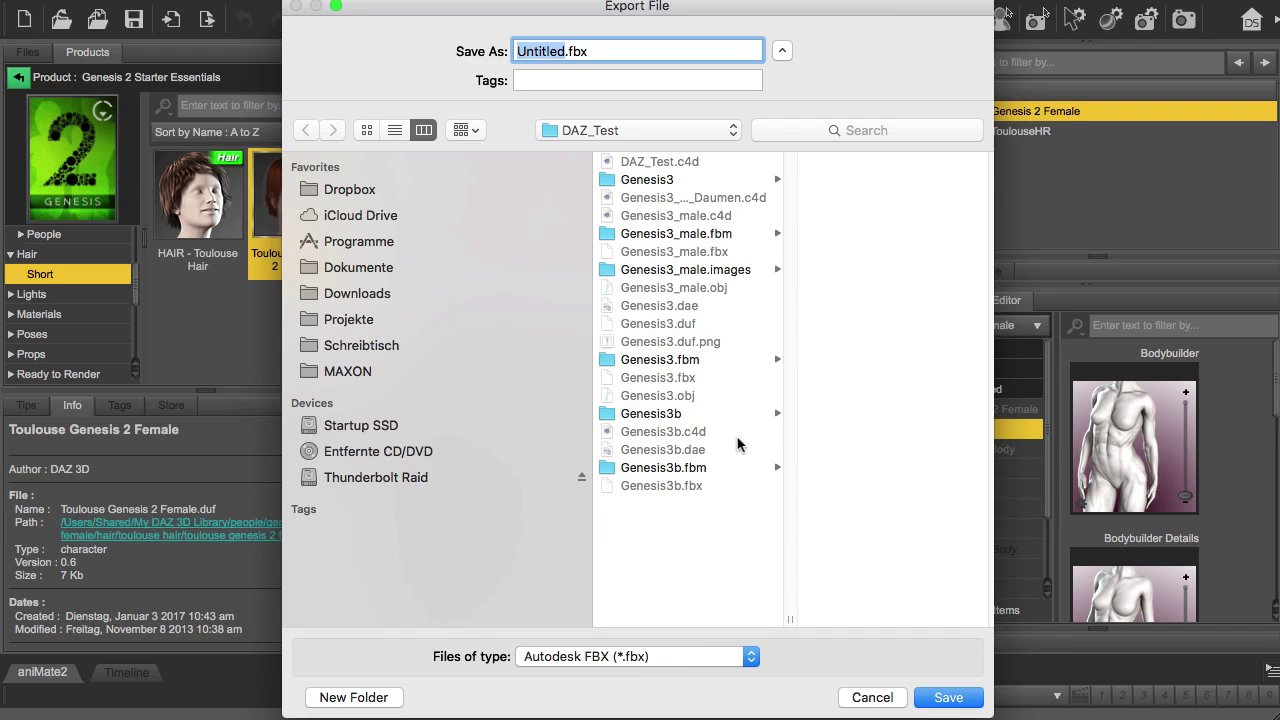
text(Genesis)
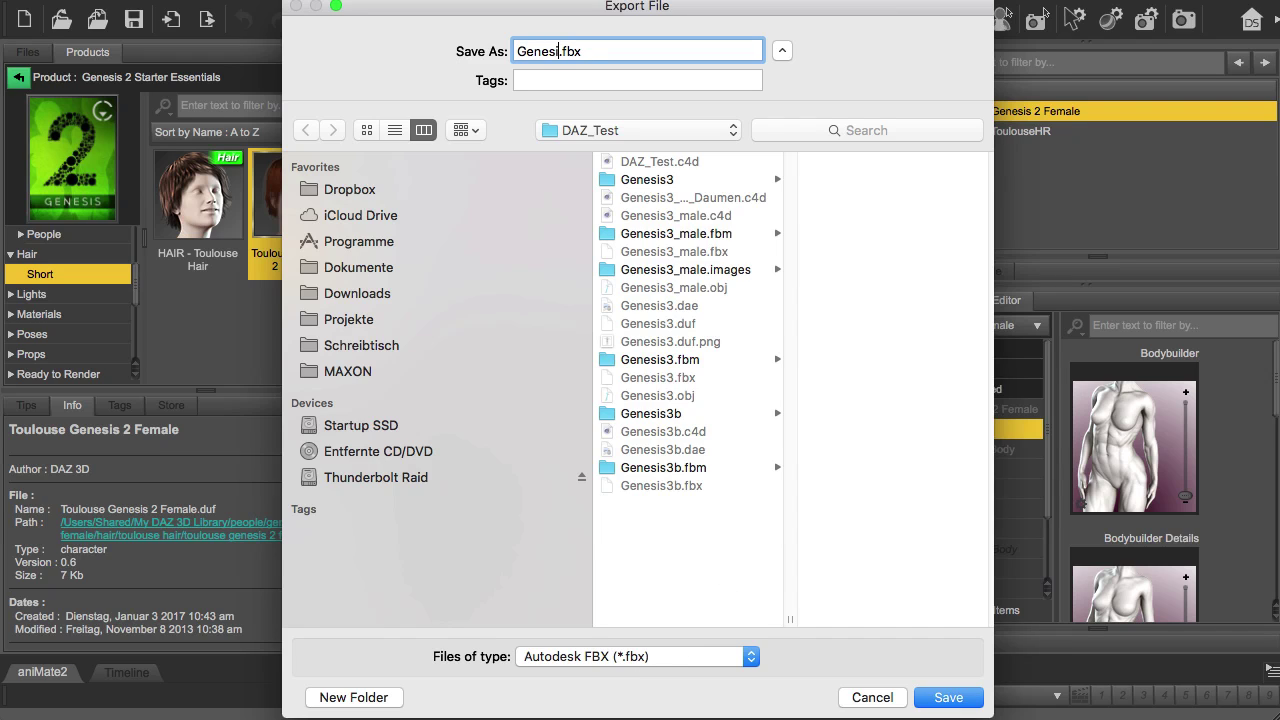
text(2_Female_Dancer)
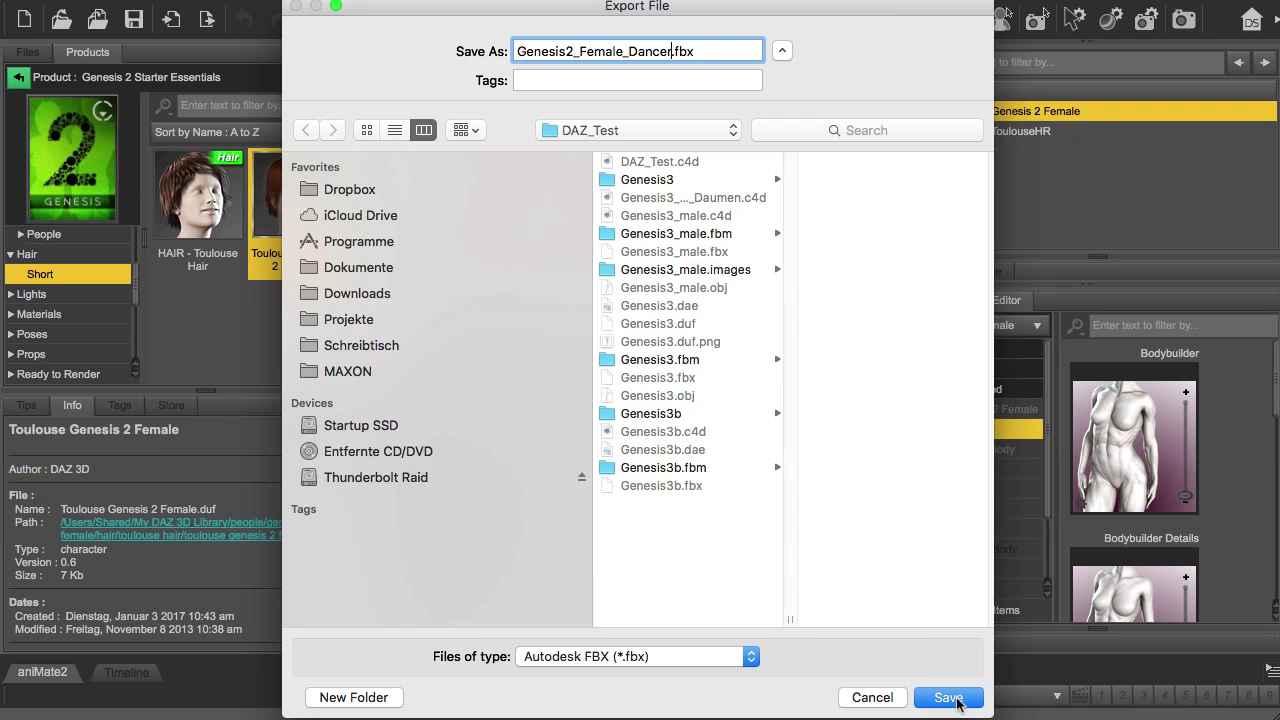
click(956, 699)
Export only the figures to FBX with embedded textures, textures collected to a folder, and clothing merged into the figure skeleton
click(745, 237)
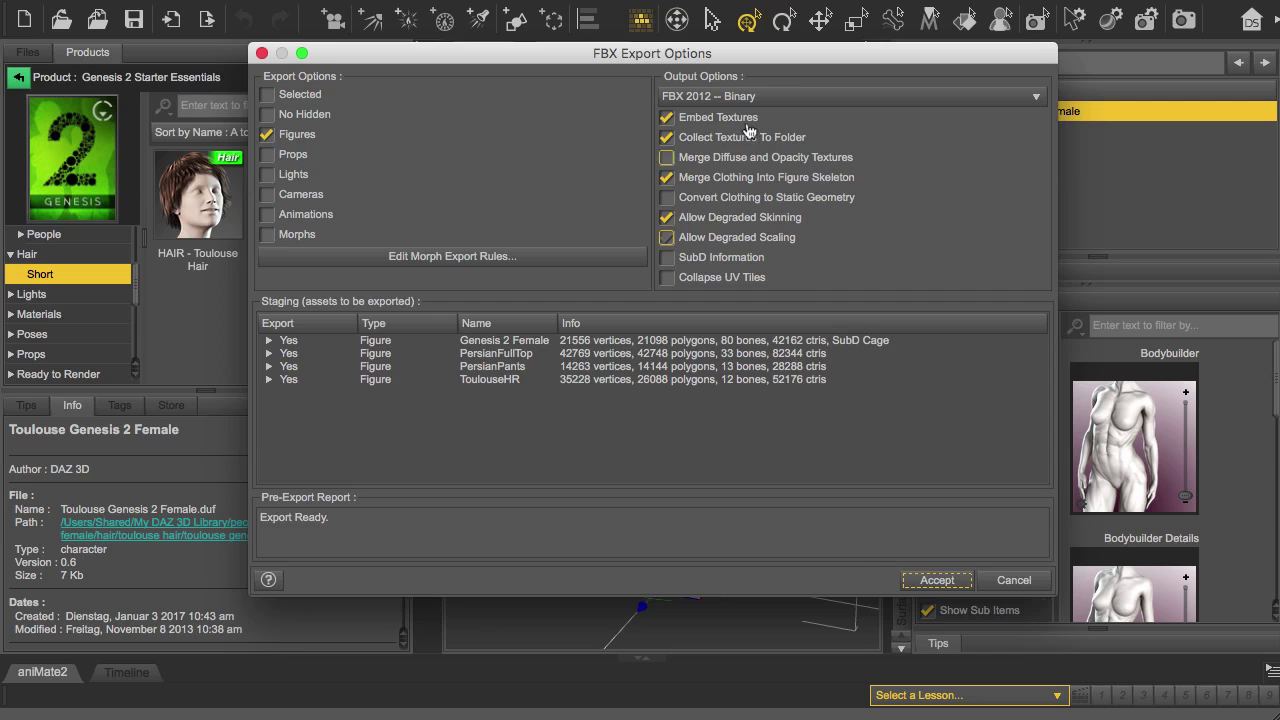
click(712, 117)
click(705, 119)
click(756, 140)
click(706, 180)
click(730, 182)
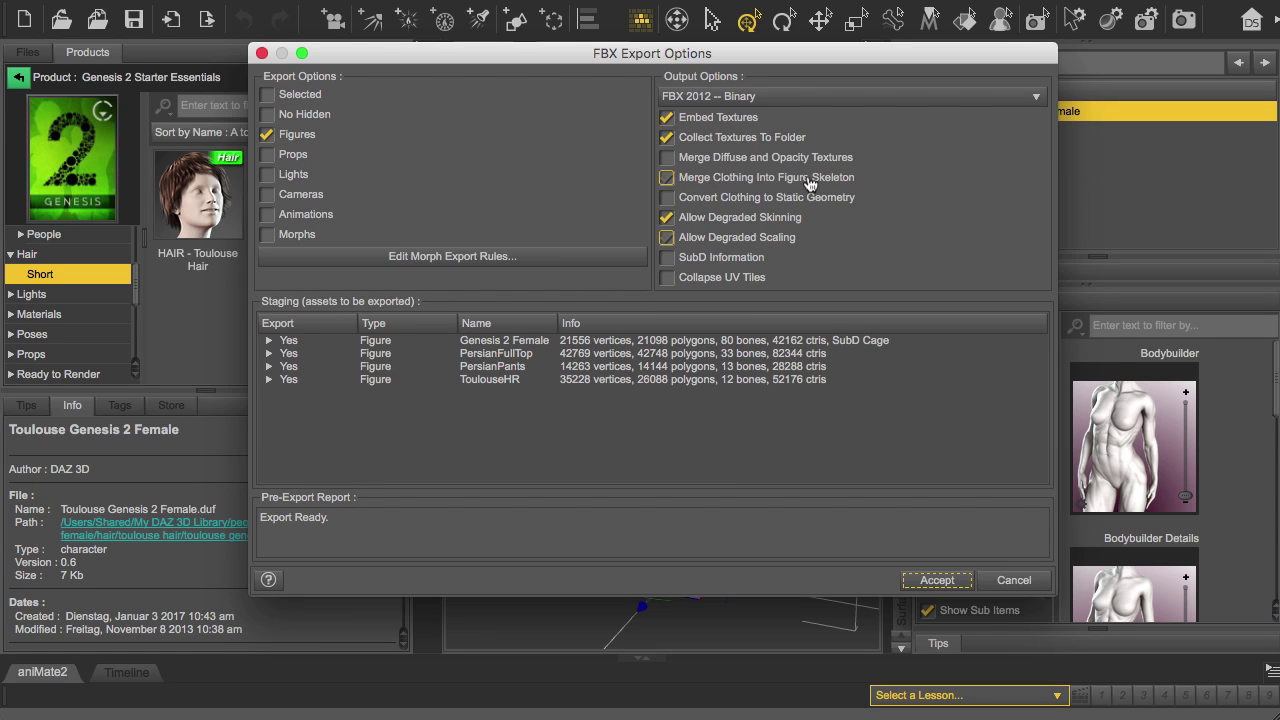
click(900, 243)
click(742, 186)
click(773, 190)
click(998, 244)
click(290, 134)
click(940, 581)
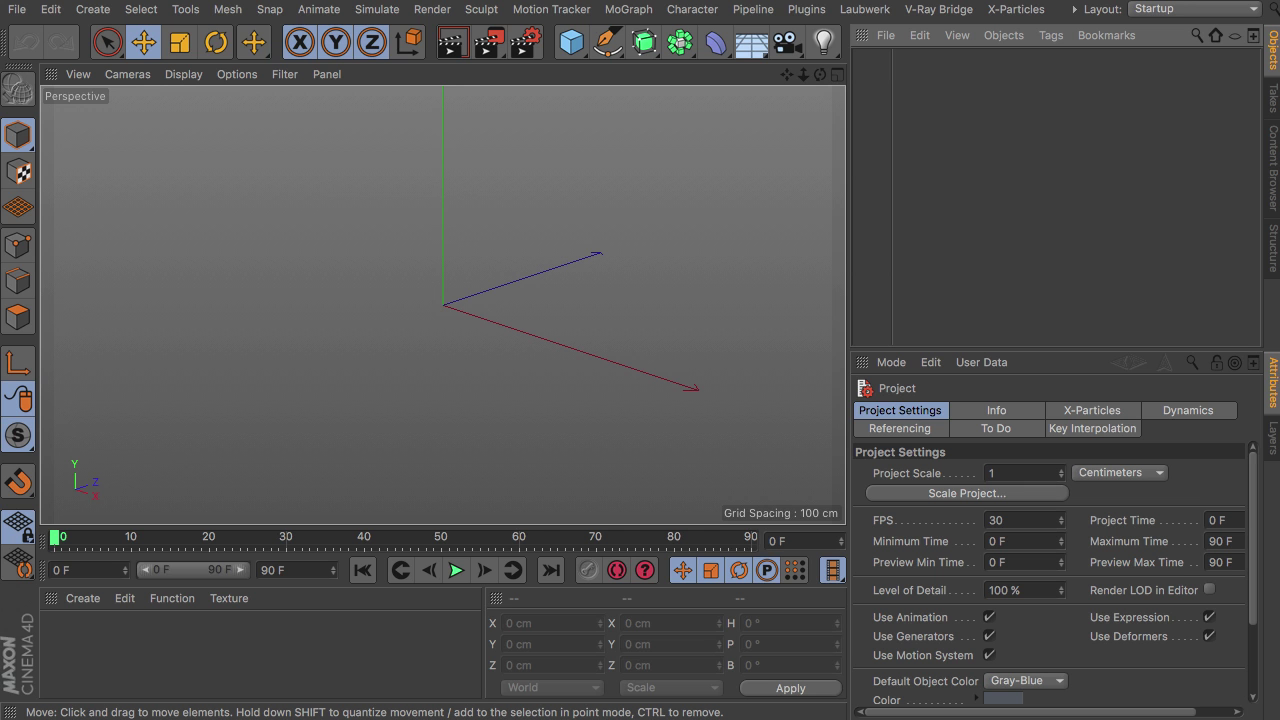
Switch to Cinema 4D and open Genesis2_Female_Dancer.fbx from the DAZ_Test folder
click(24, 14)
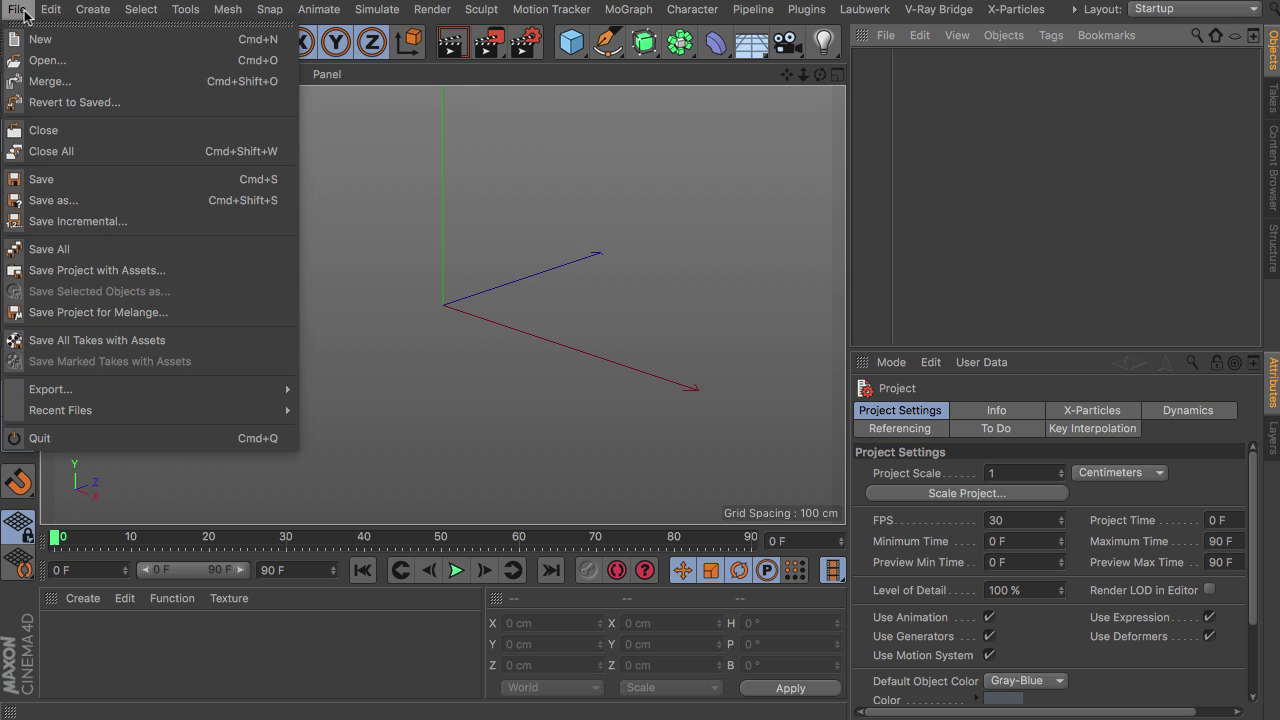
click(40, 62)
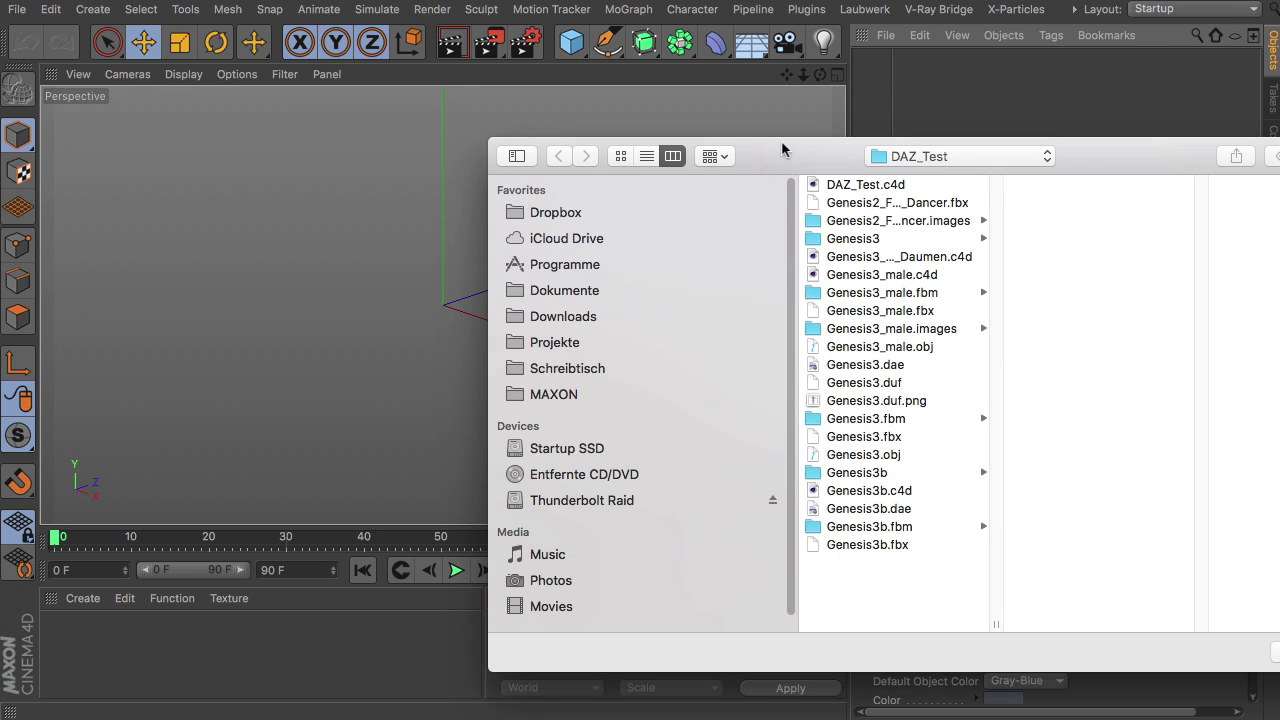
drag(1080, 159, 761, 100)
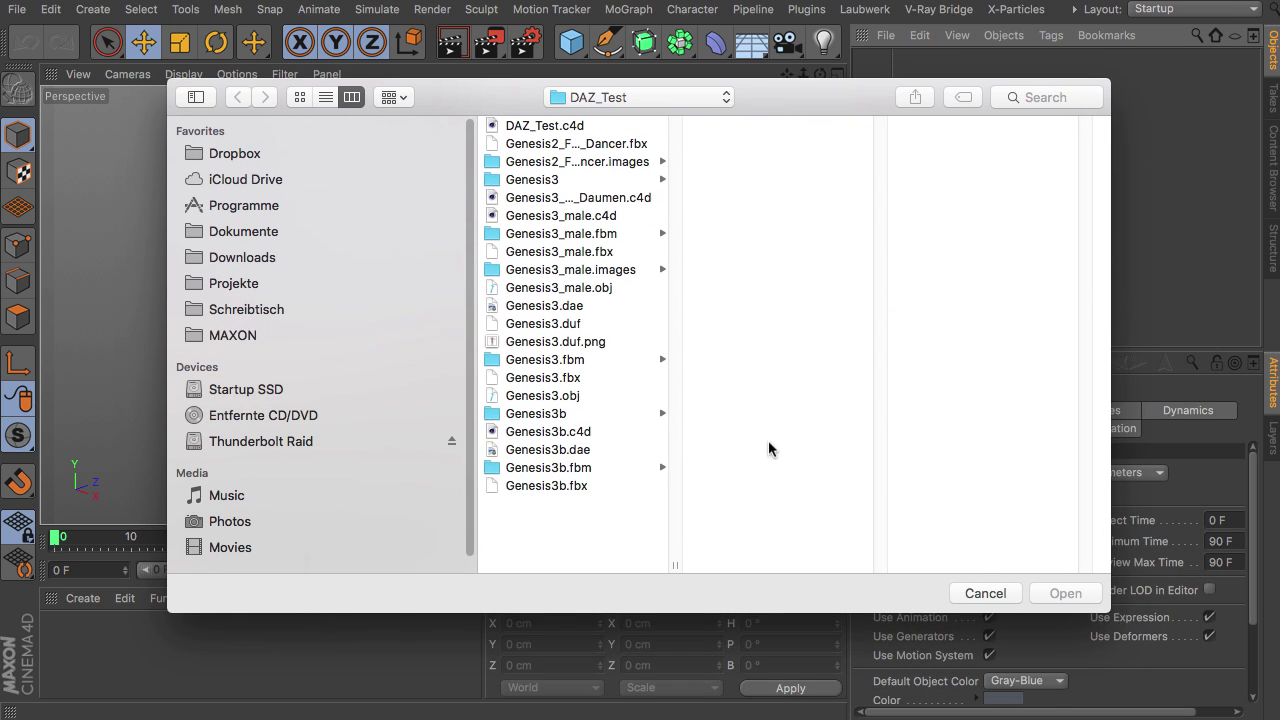
drag(681, 562, 762, 562)
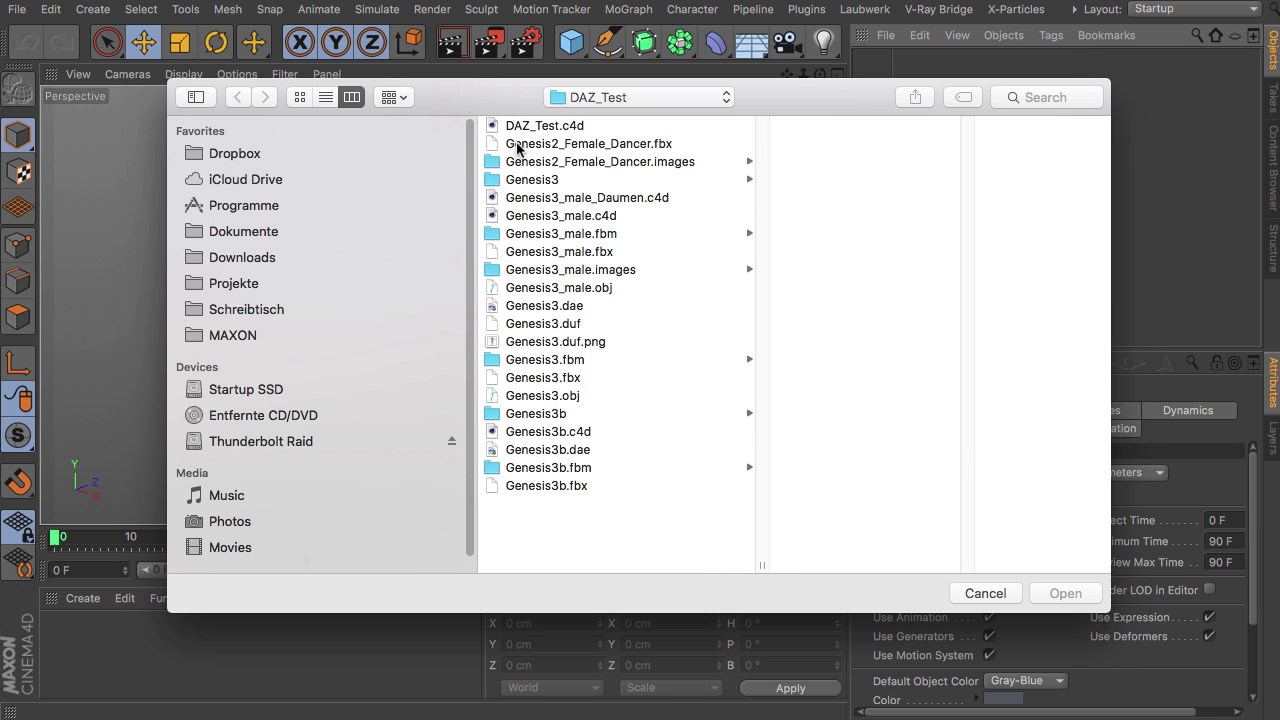
click(520, 145)
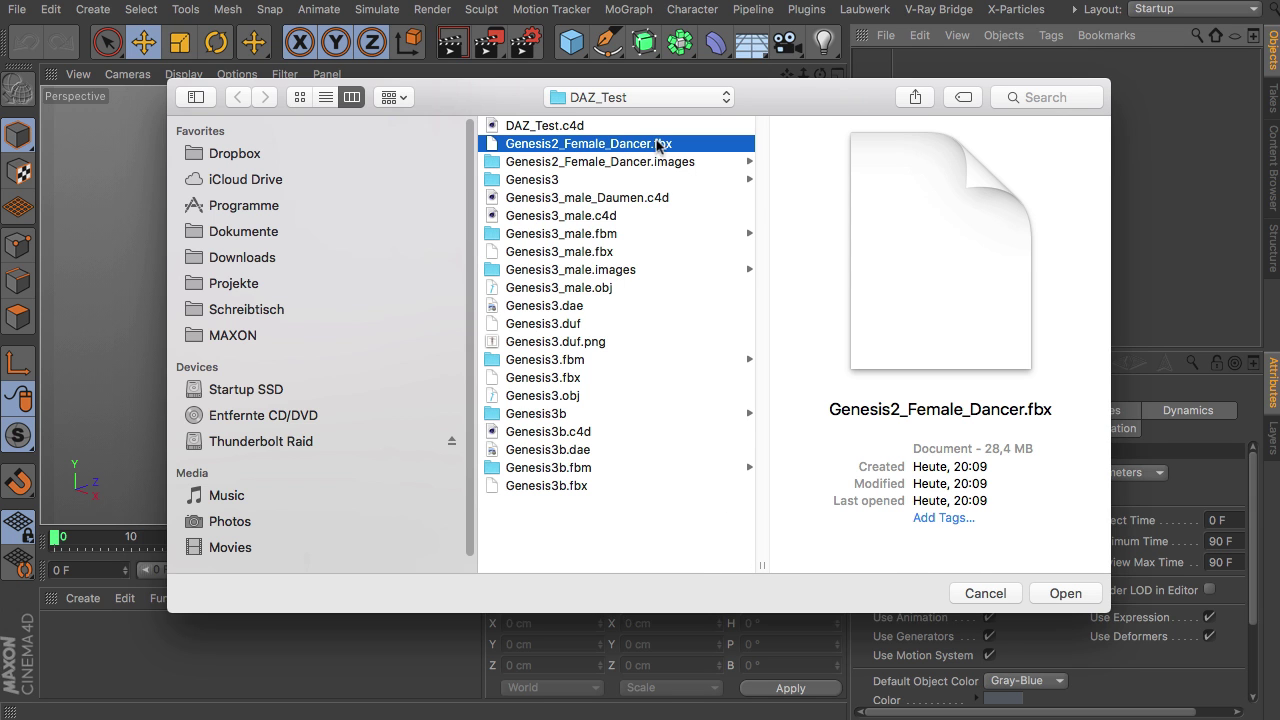
click(1064, 595)
Import the FBX file with Geometry, Normals, Textures and Materials, and Activate Deformation enabled
drag(1191, 354, 710, 86)
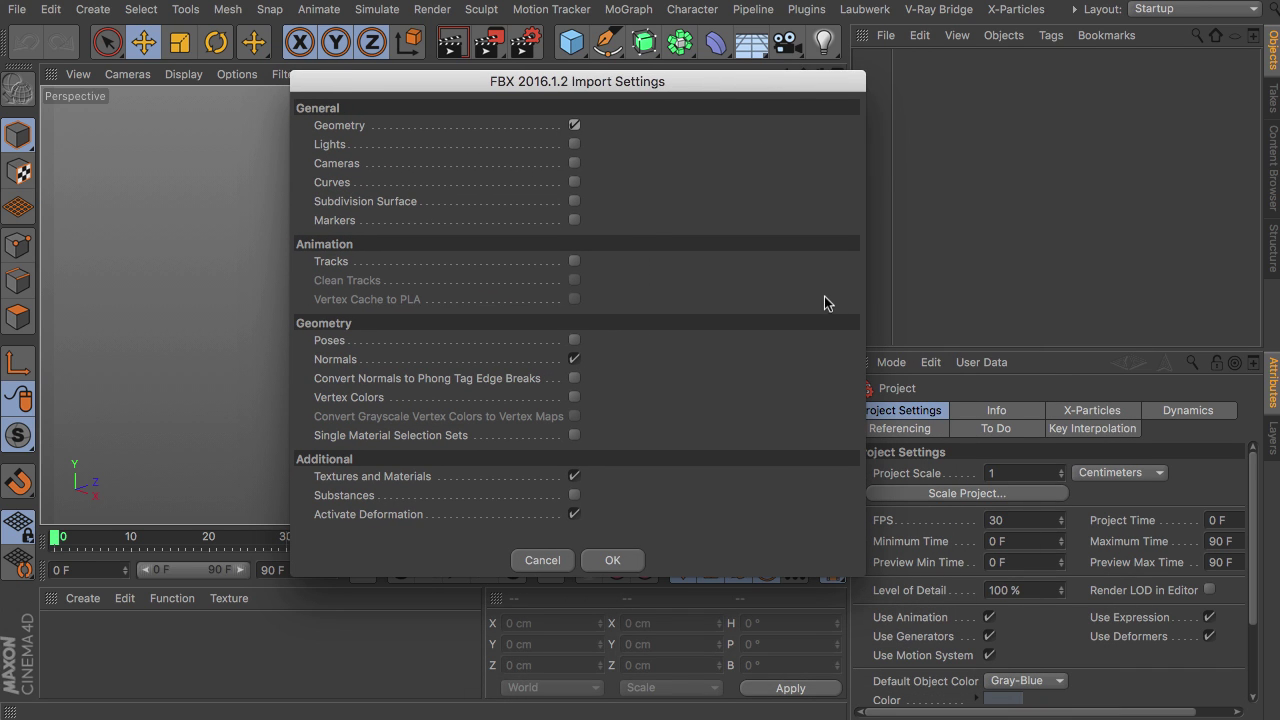
click(340, 128)
click(543, 478)
click(372, 514)
click(612, 561)
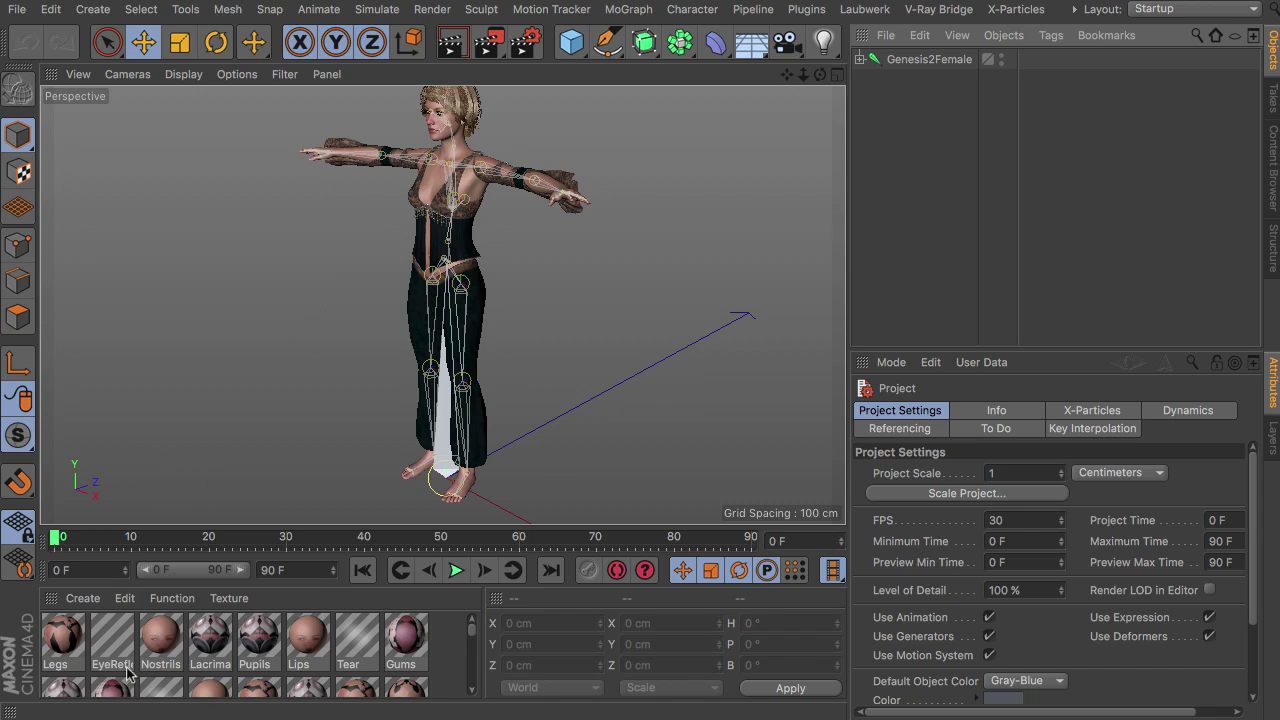
Expand the Genesis2Female hierarchy, add a PIM controller to the scene, and show its Basic Settings
click(859, 59)
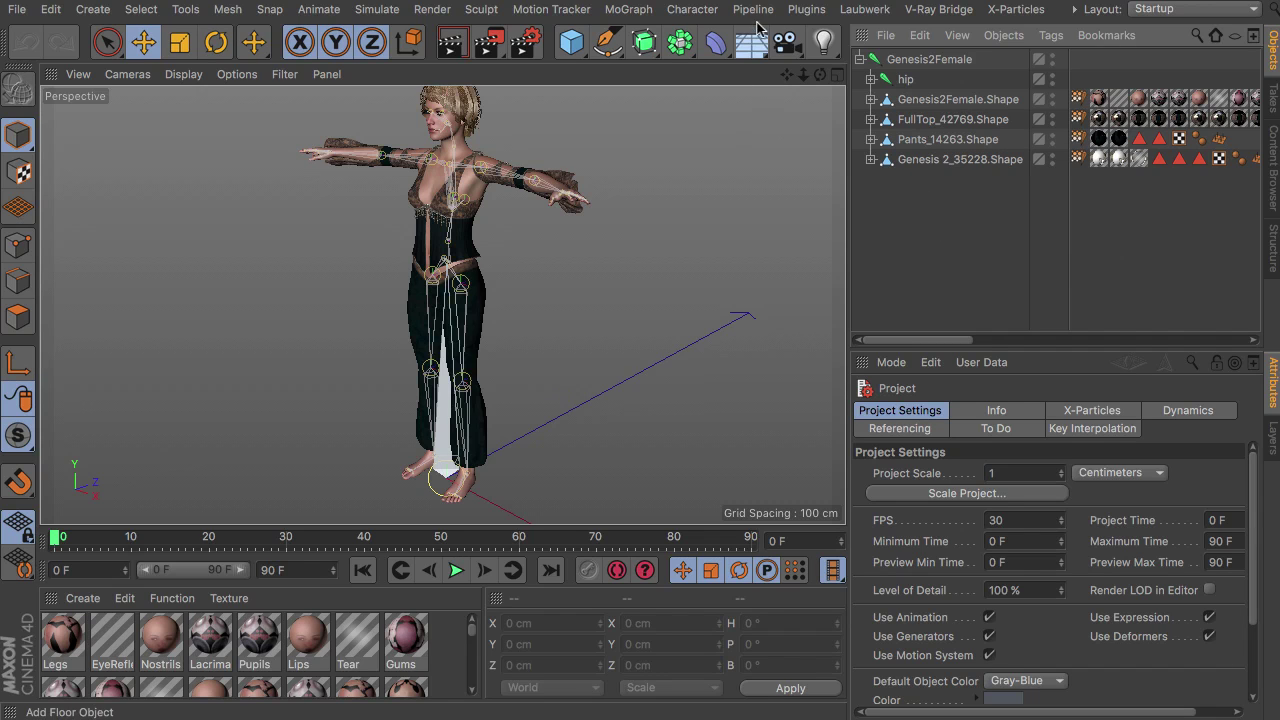
click(807, 10)
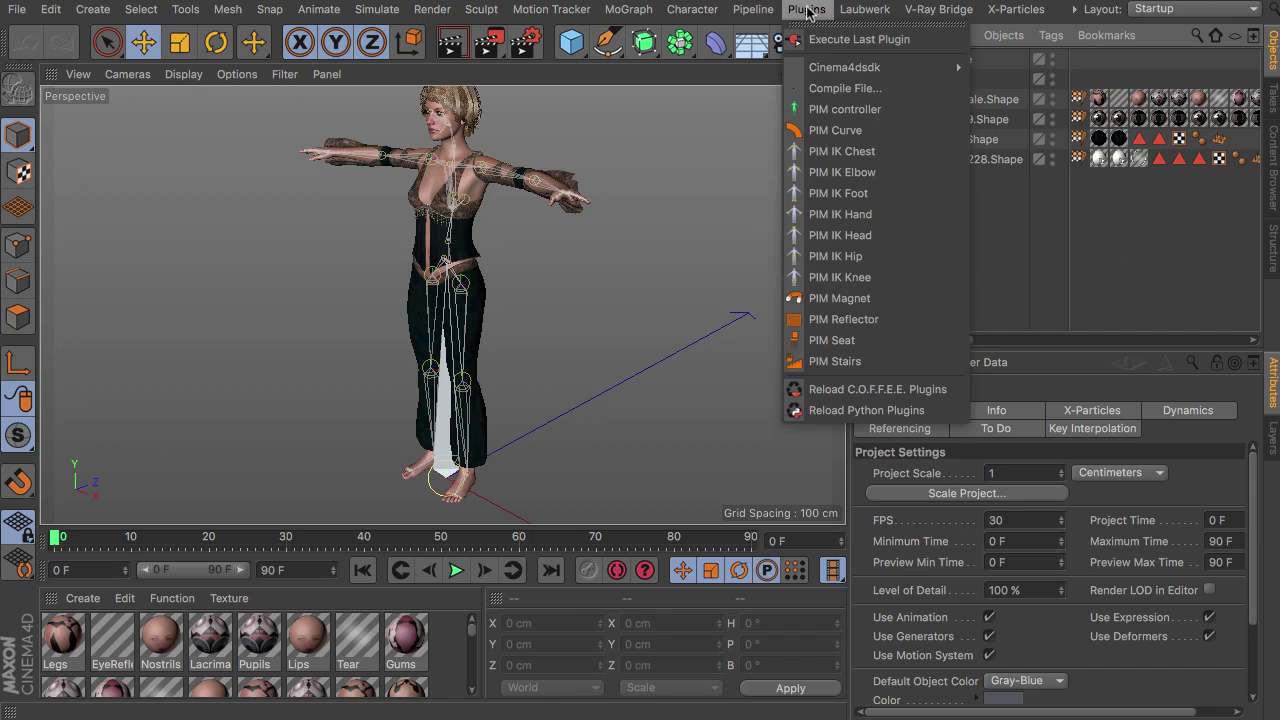
click(845, 110)
click(1165, 412)
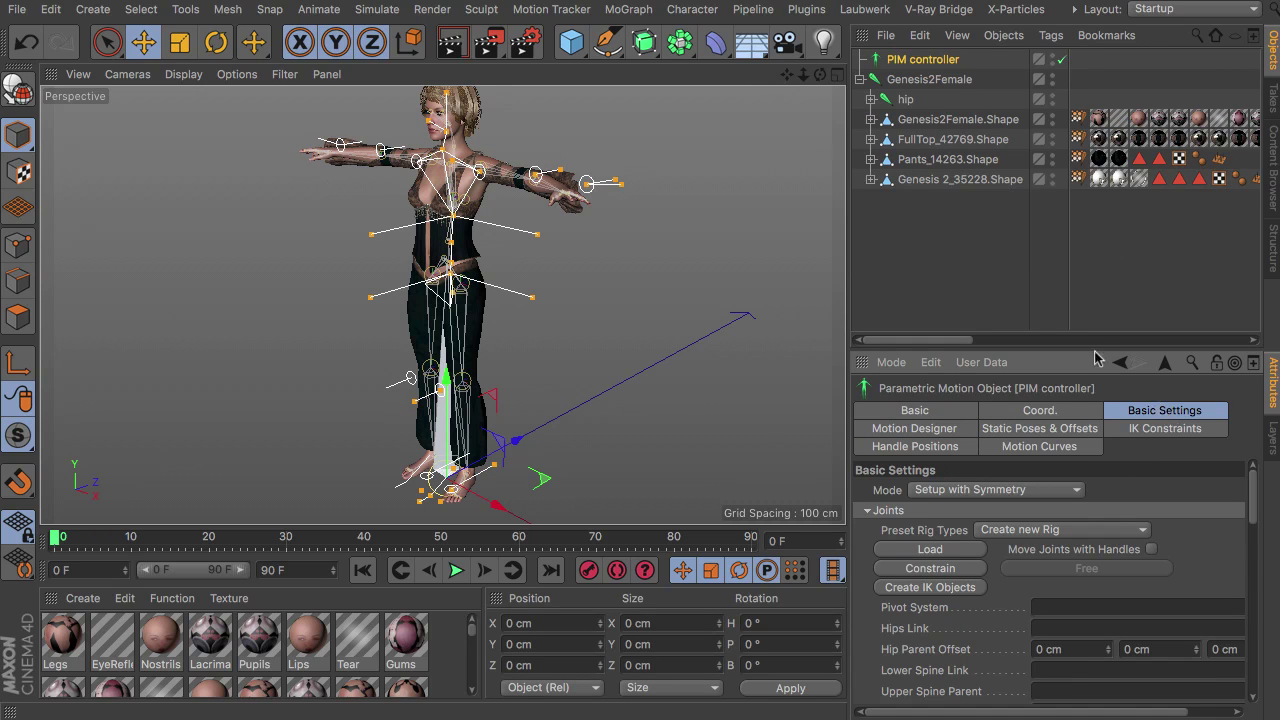
drag(1076, 352, 1066, 234)
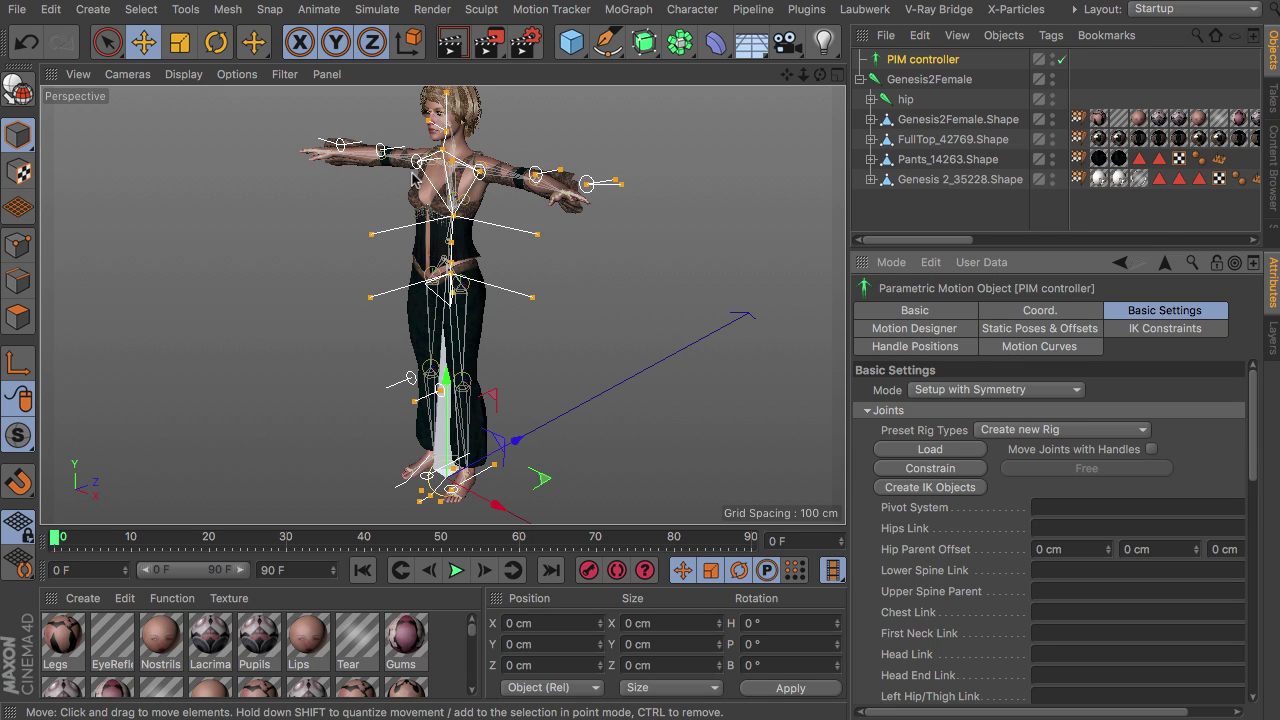
Set the controller's preset rig type to DAZ Genesis 2, assign the hip joint as Hips Link, and load the remaining joints
click(1141, 431)
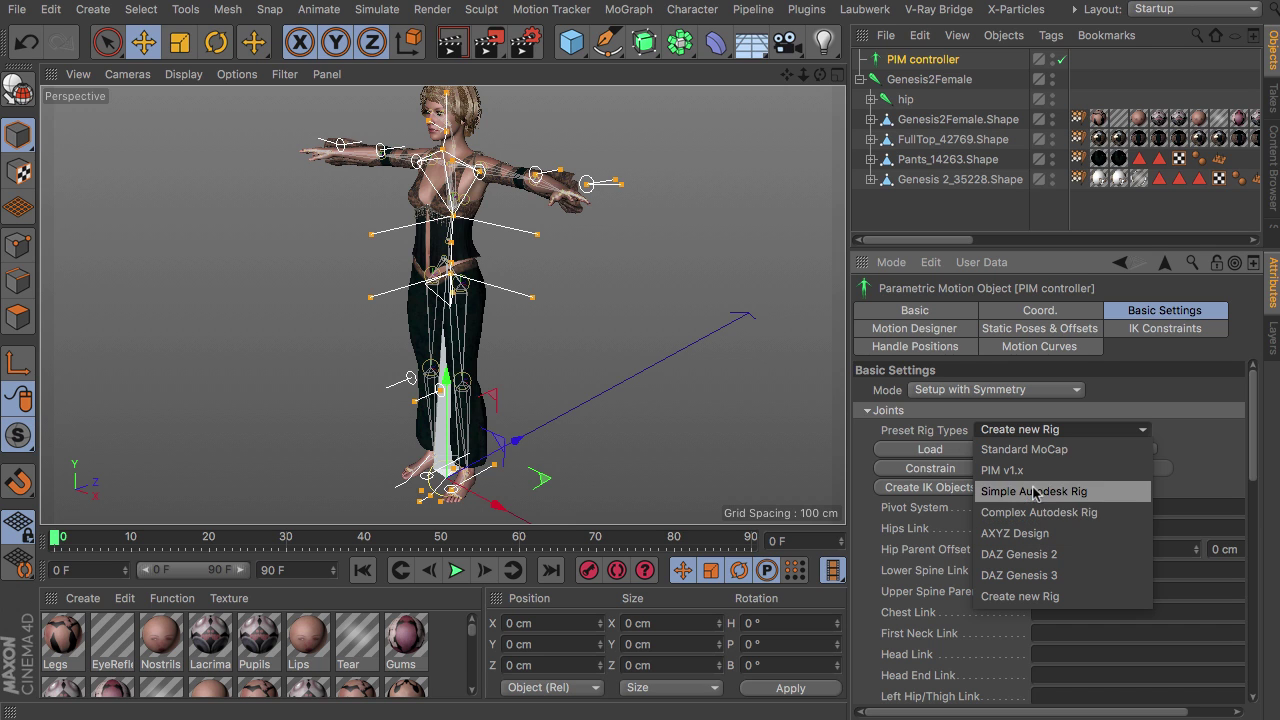
click(1050, 560)
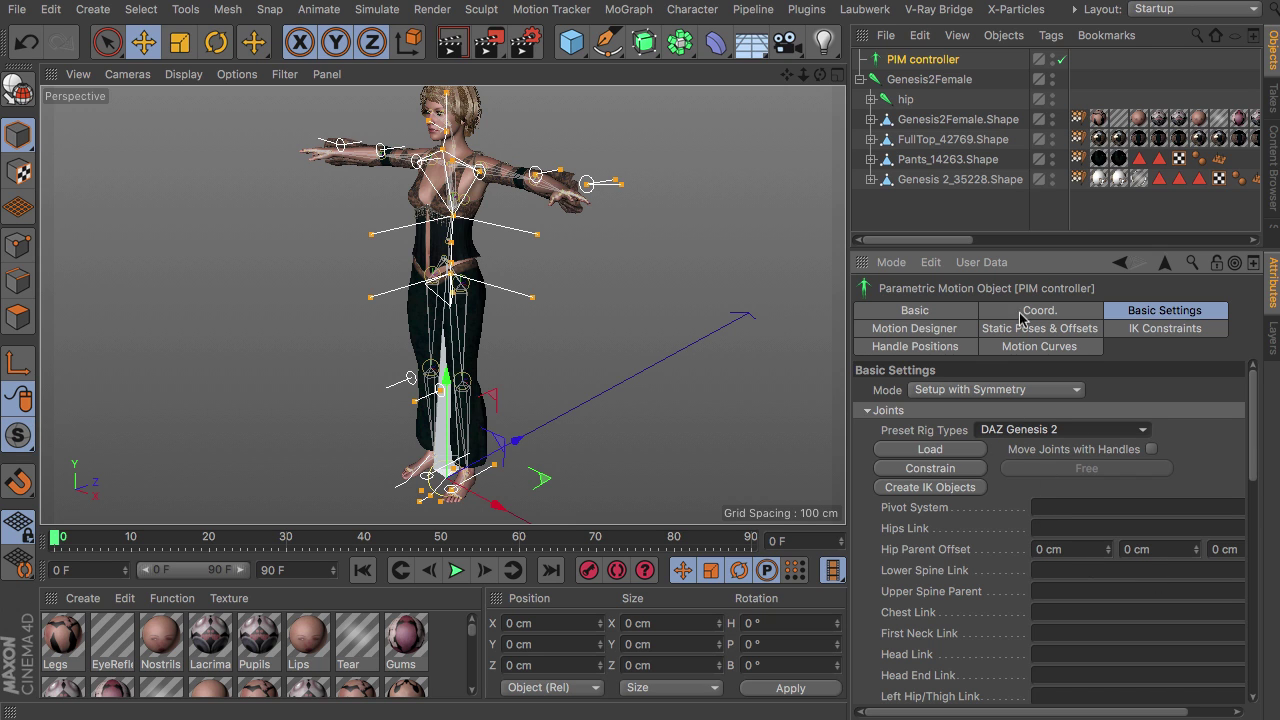
drag(906, 99, 1090, 537)
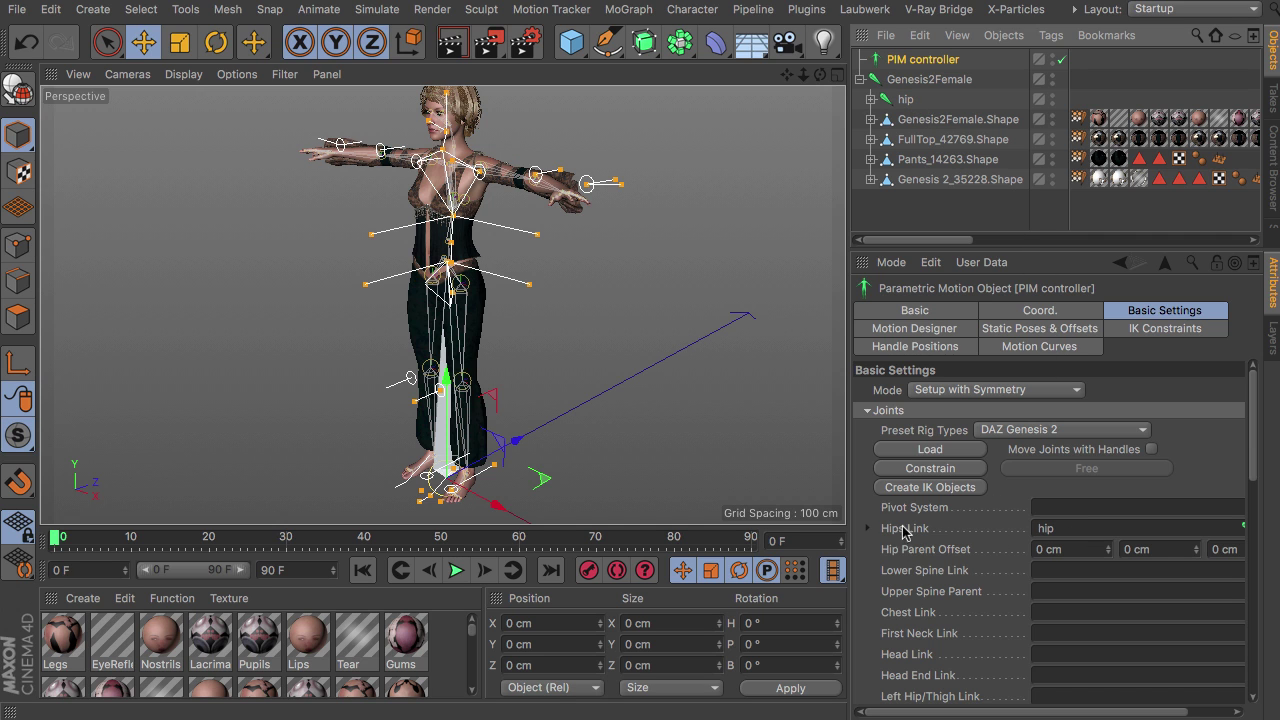
click(926, 451)
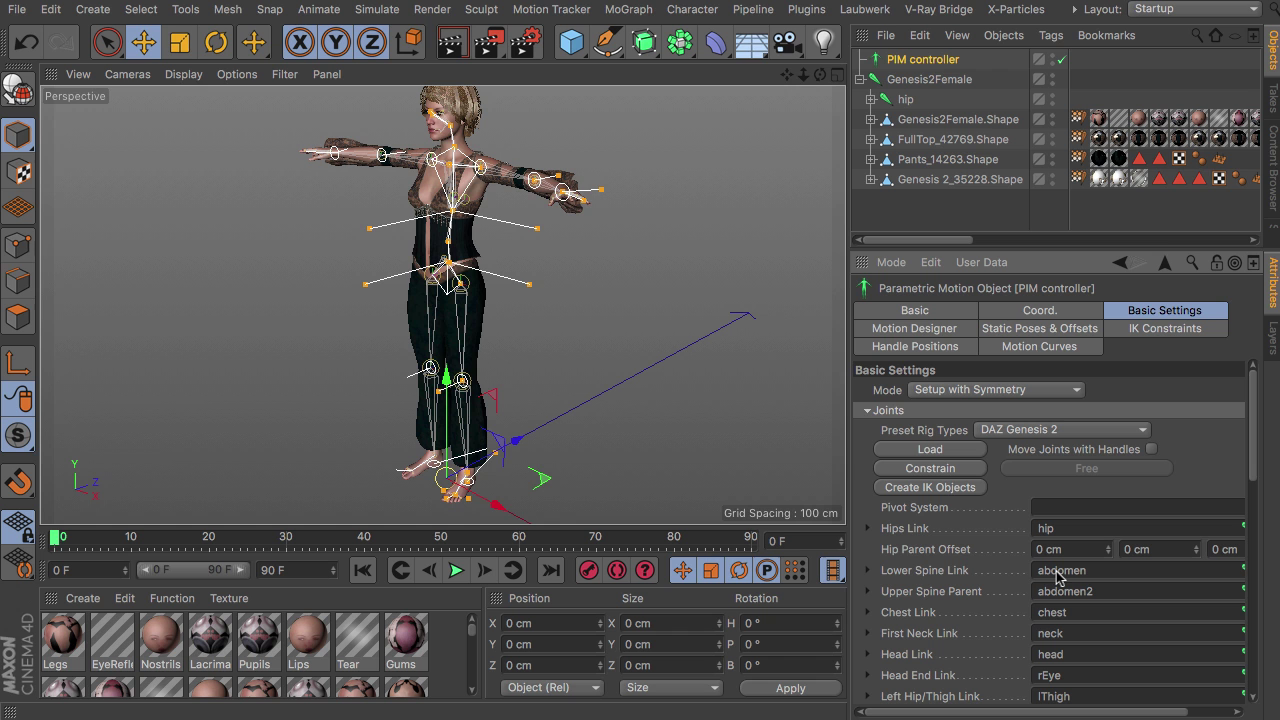
Check the loaded joint links and constrain the figure's rig to the PIM controller
scroll(1262, 445, down, 8)
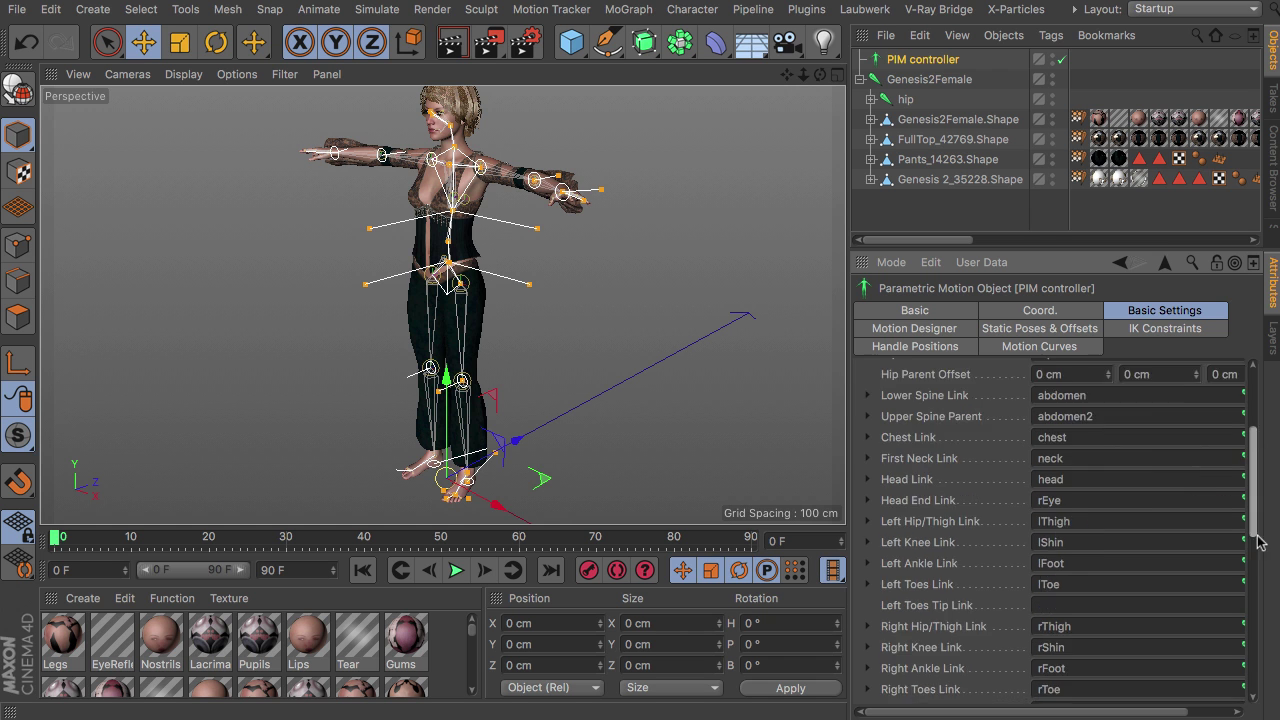
scroll(1247, 444, up, 7)
scroll(1247, 444, up, 2)
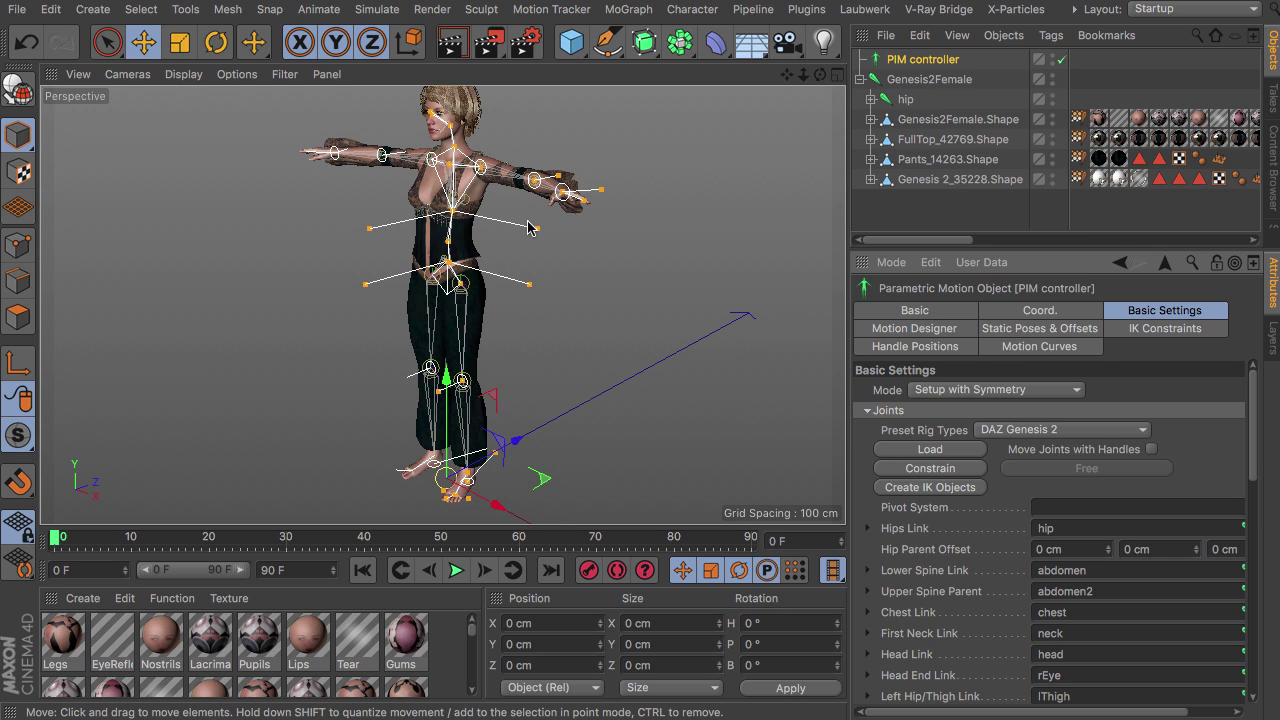
drag(819, 74, 862, 160)
click(938, 476)
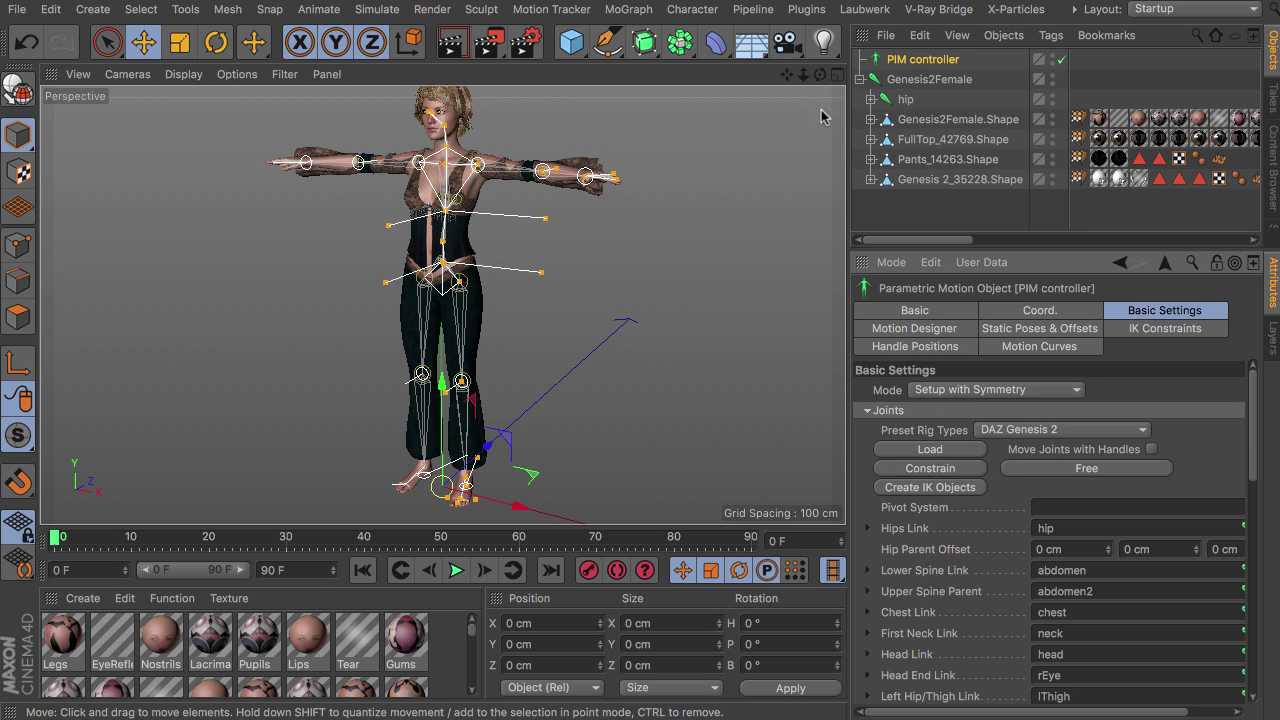
Switch the PIM controller's mode to Animate and open its Motion Designer settings
drag(819, 75, 745, 79)
click(941, 330)
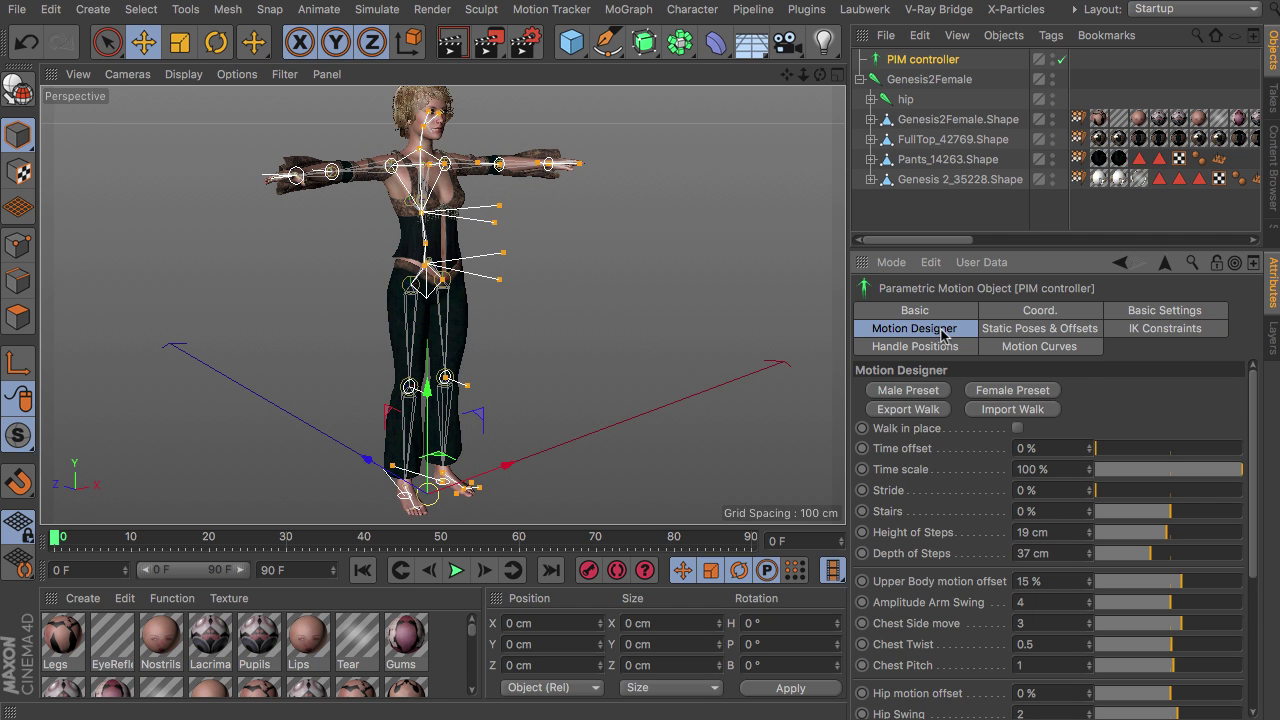
click(1155, 316)
click(993, 390)
click(987, 450)
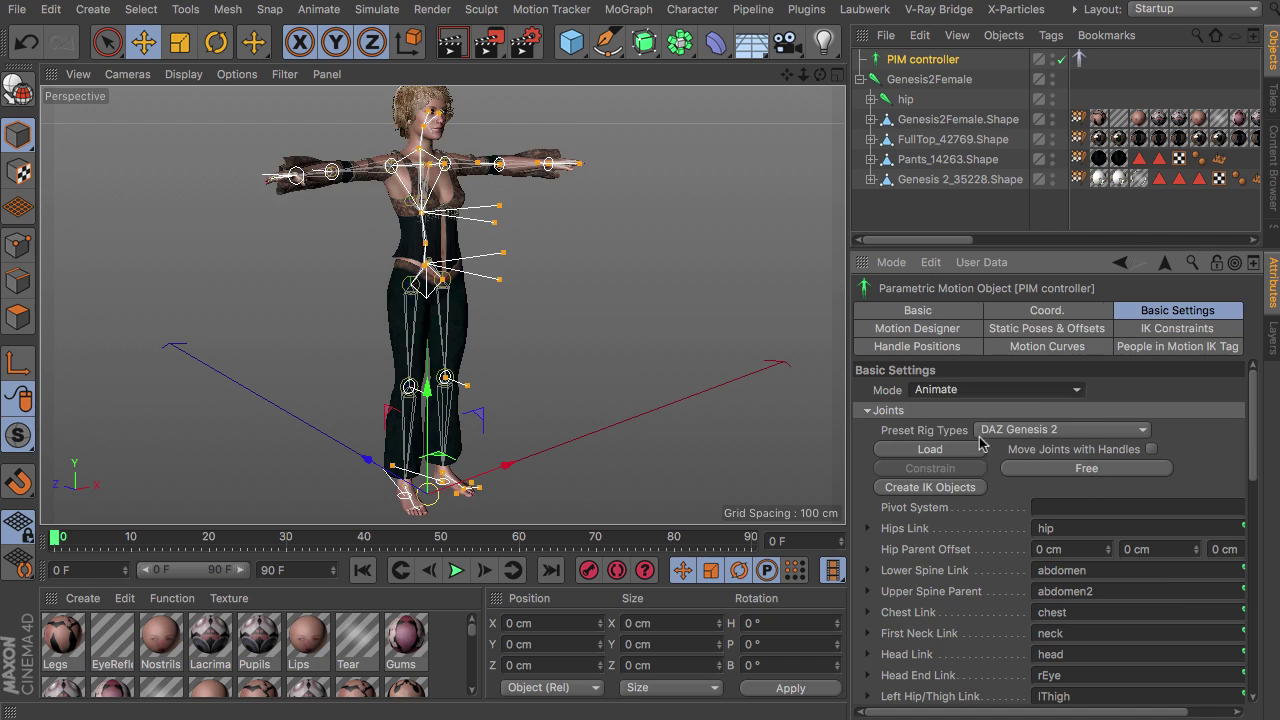
click(915, 330)
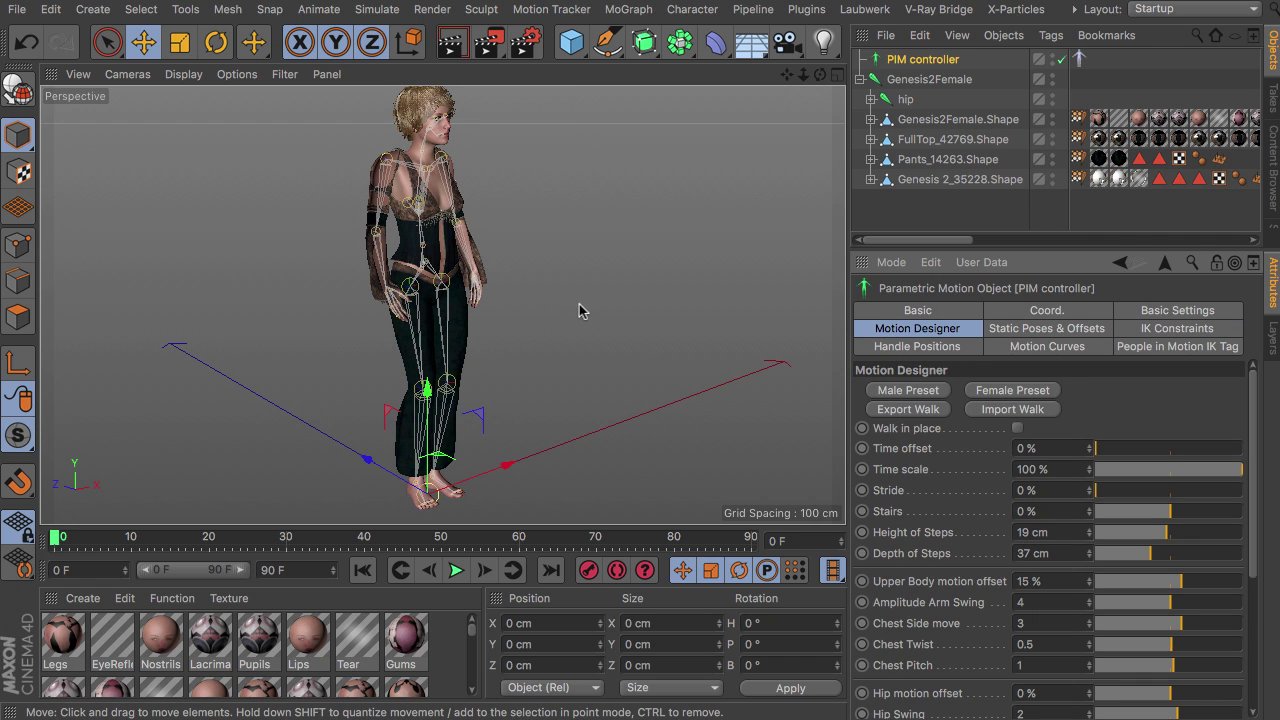
drag(820, 74, 777, 82)
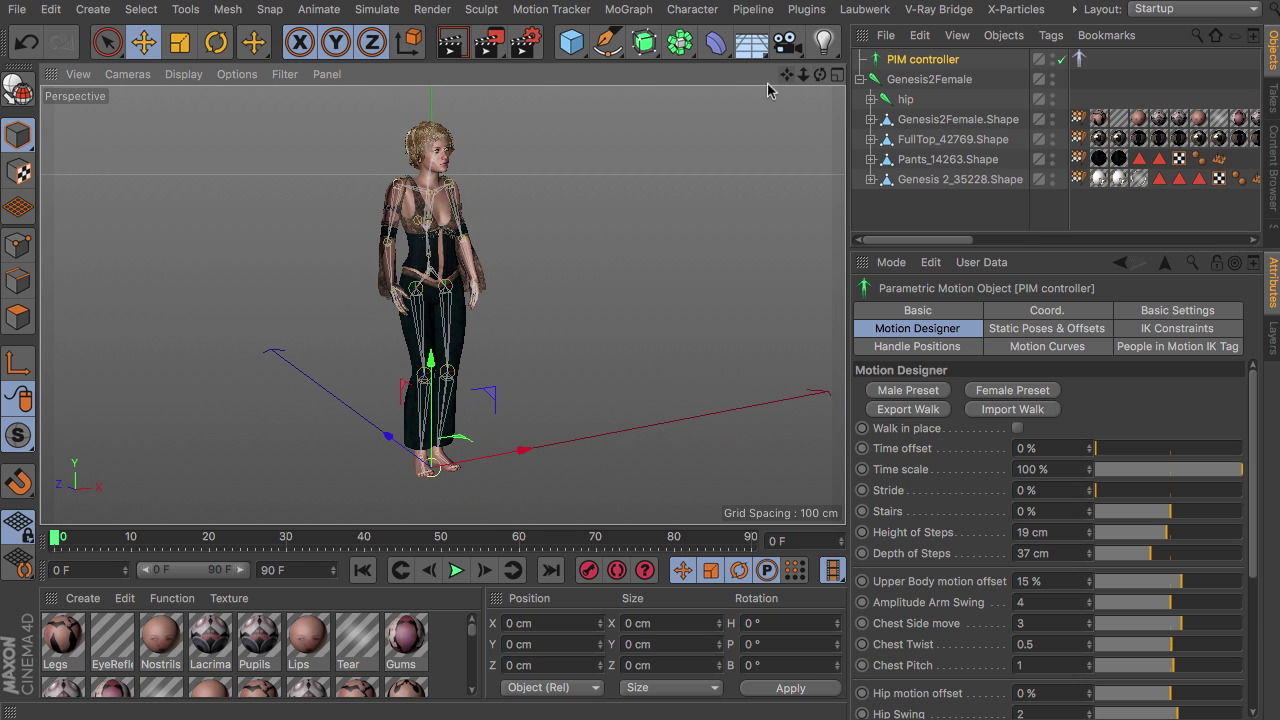
Extend the timeline and its preview range to 300 frames and play the animation
click(298, 569)
text(300)
key(Return)
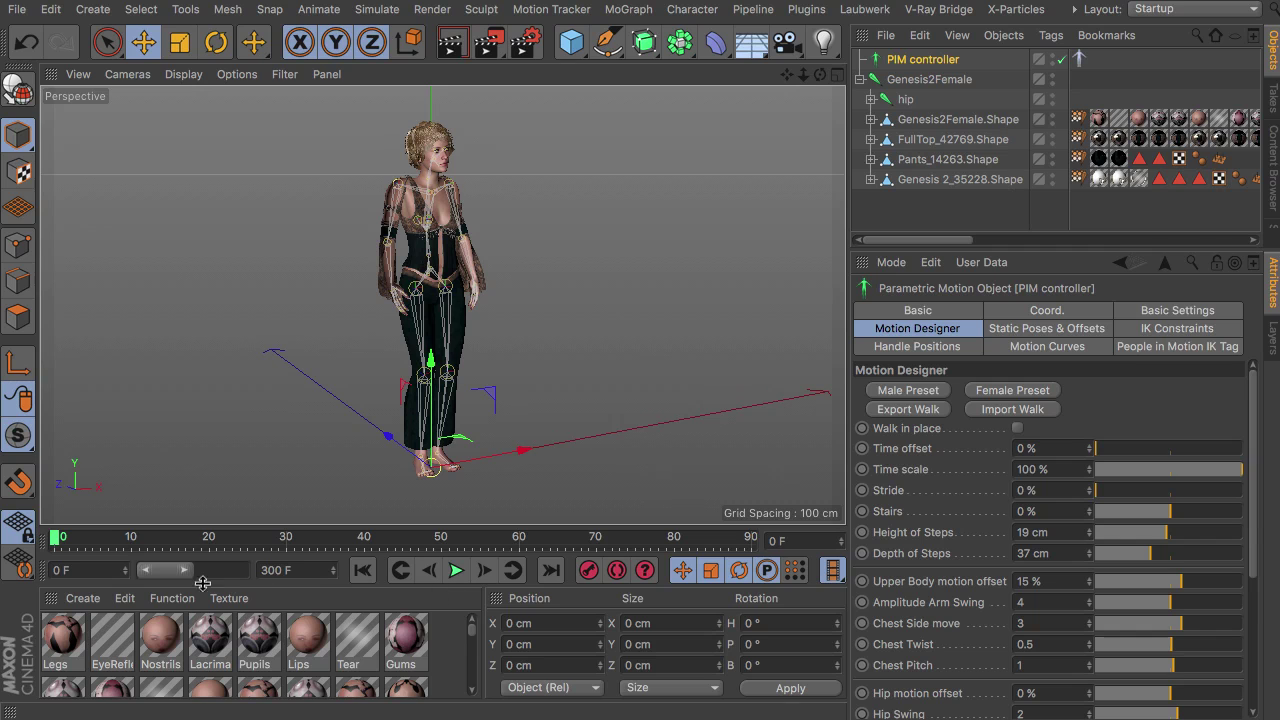
drag(194, 569, 322, 569)
click(455, 570)
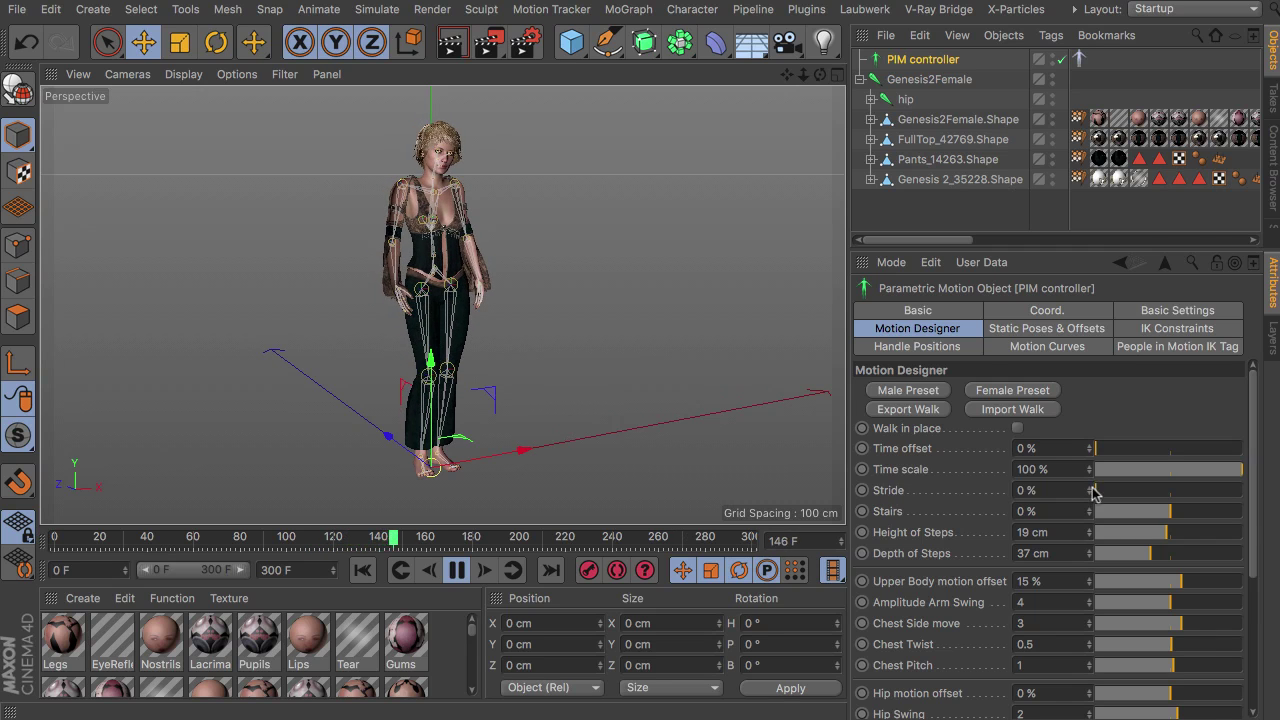
Turn on Walk in place and try Stride at 42% and 54% before resetting it to 0%
click(1018, 429)
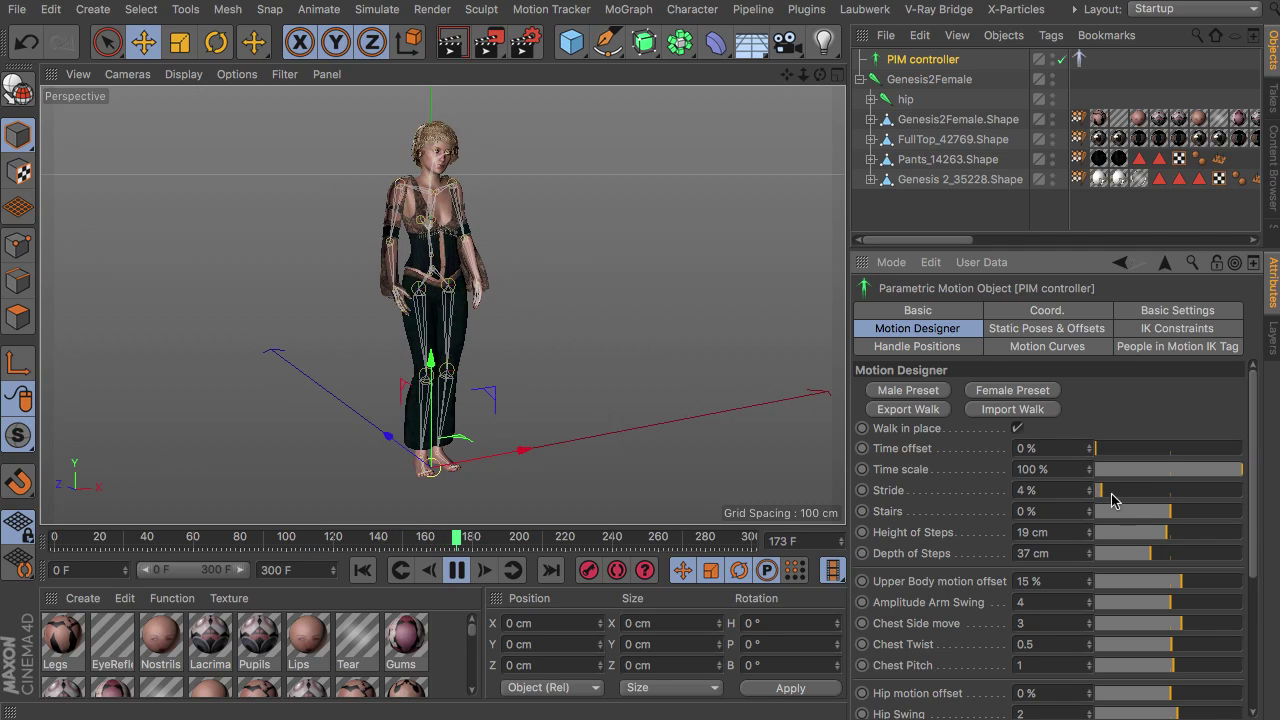
drag(1108, 489, 1158, 494)
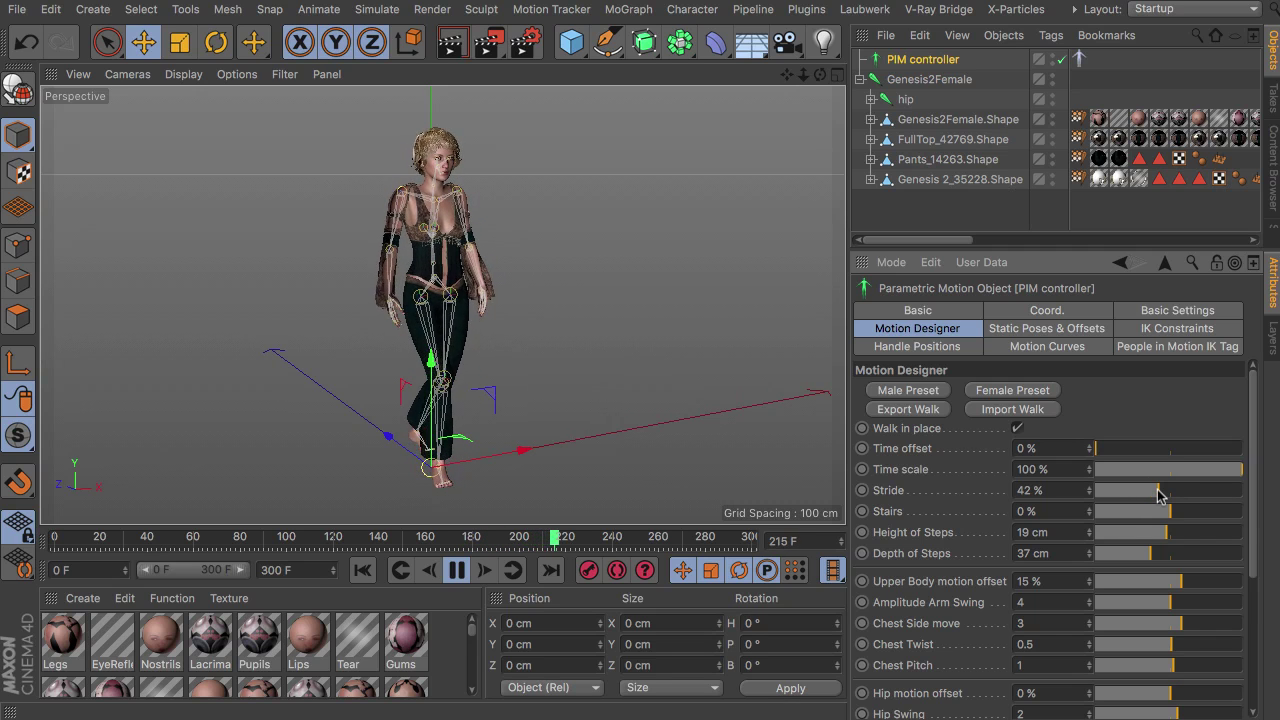
drag(1158, 494, 1176, 521)
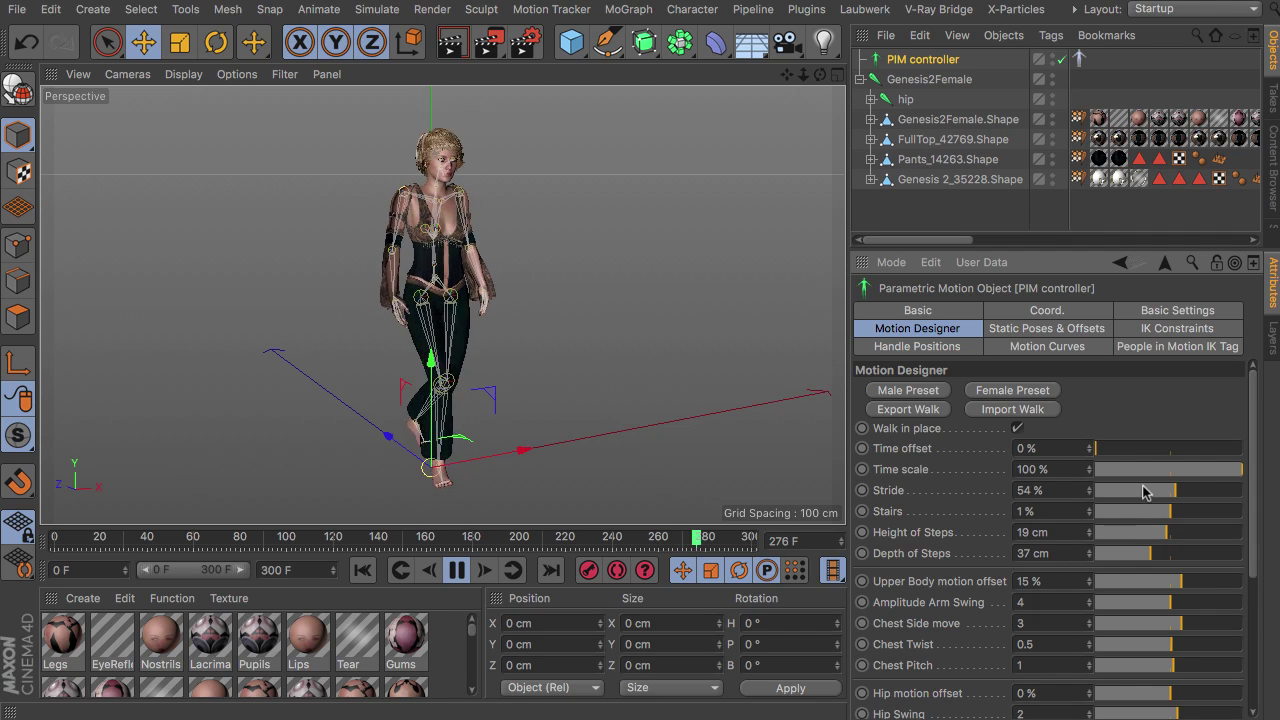
drag(1174, 492, 1088, 493)
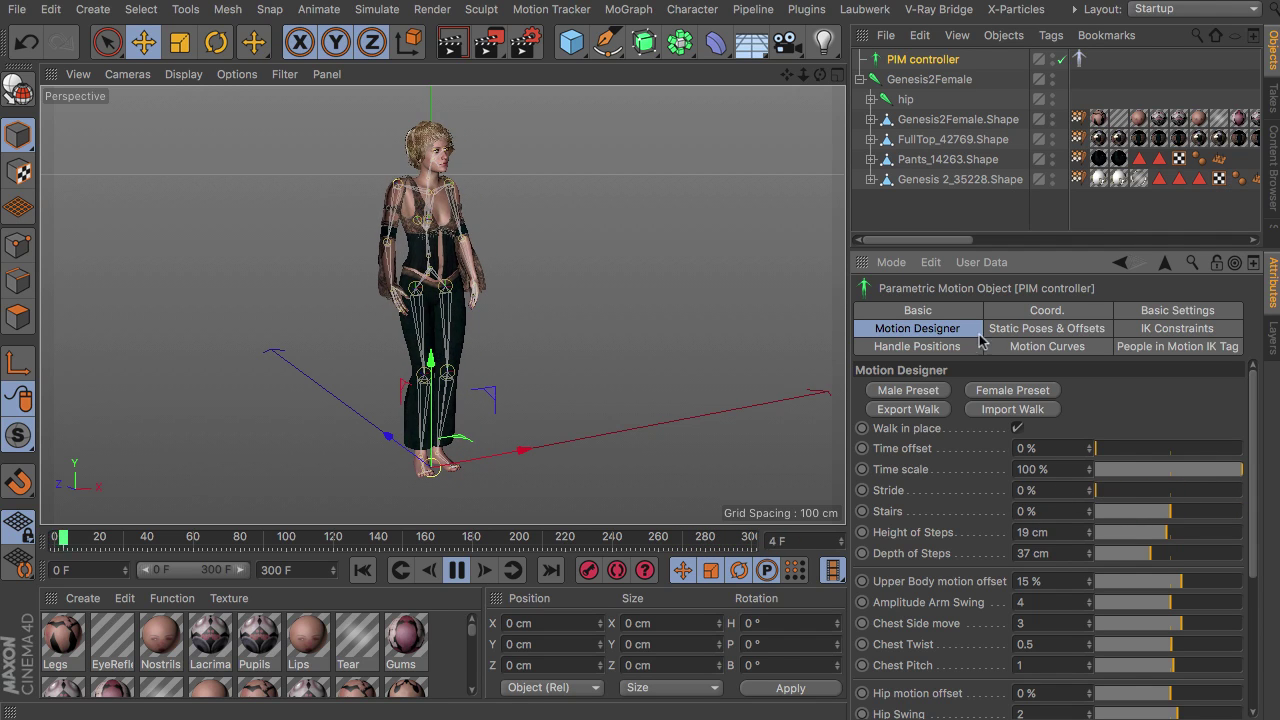
Try Individual right Arm Pose and Type of right Arm Pose at 100%, reset both to 0%, and look through the remaining offsets
click(1094, 333)
mouse_move(1130, 397)
mouse_down()
mouse_move(1255, 396)
mouse_move(1105, 393)
mouse_up()
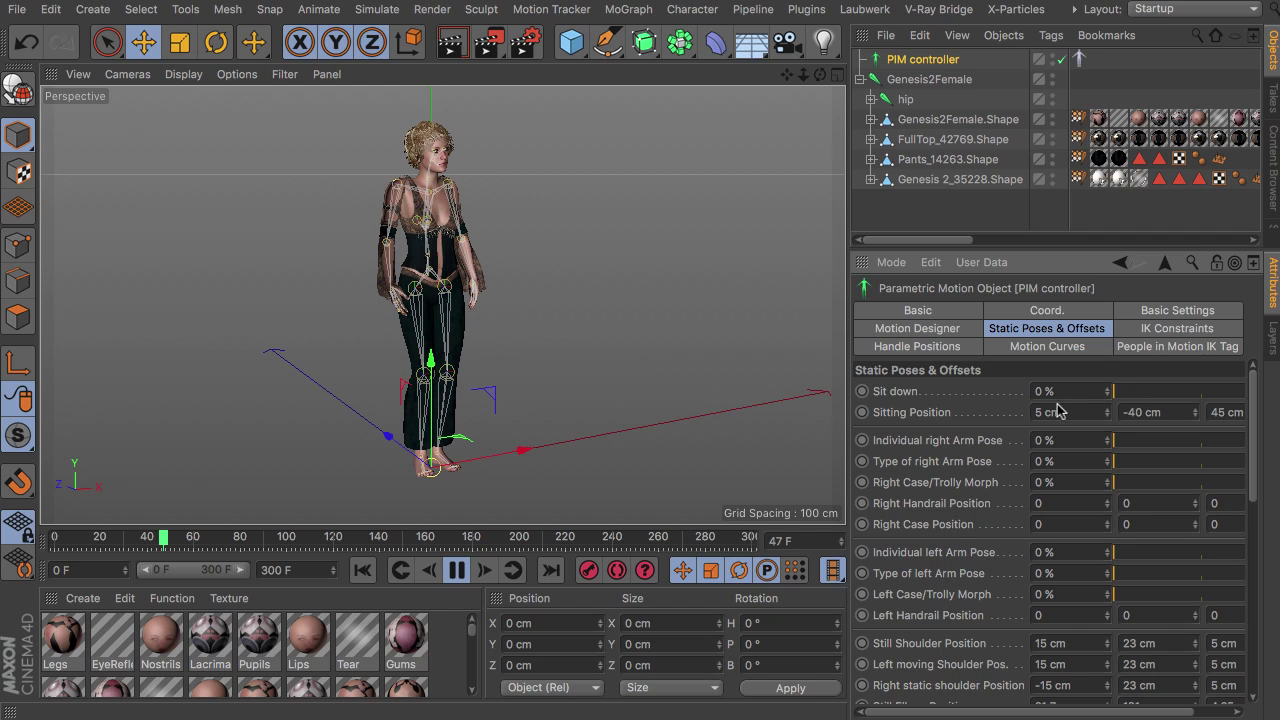
drag(1120, 449, 1263, 443)
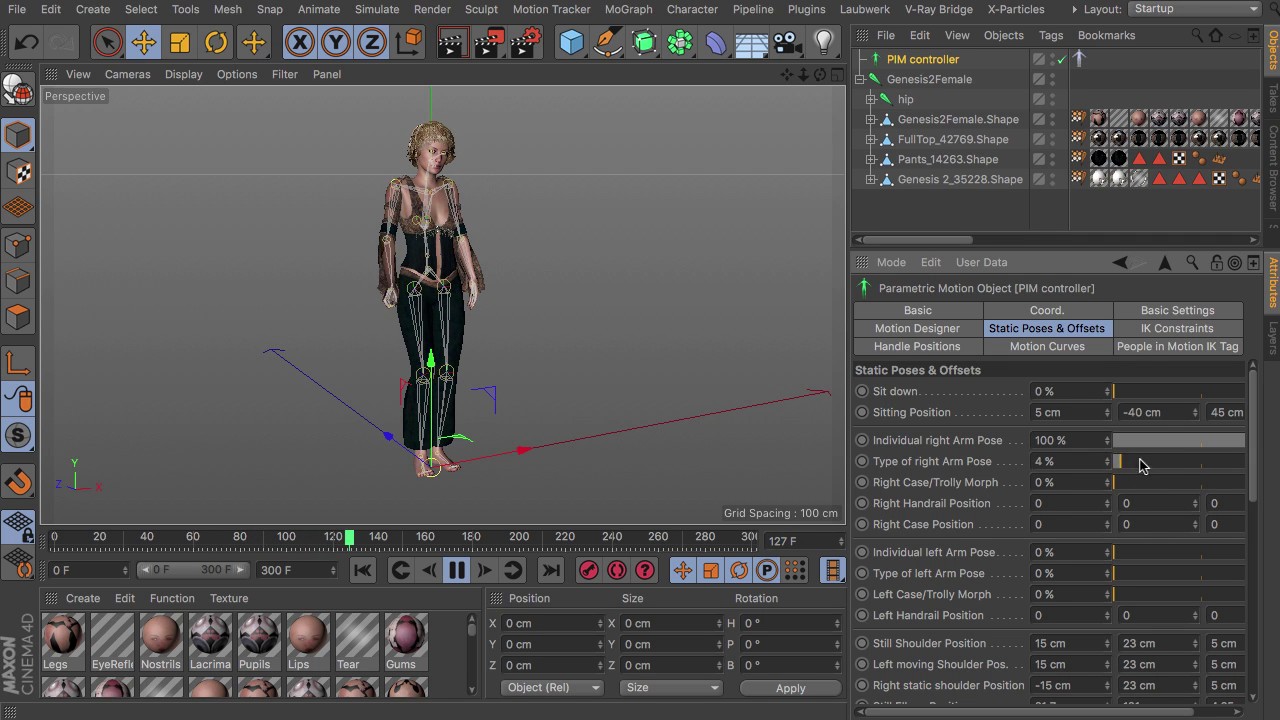
drag(1131, 461, 1269, 461)
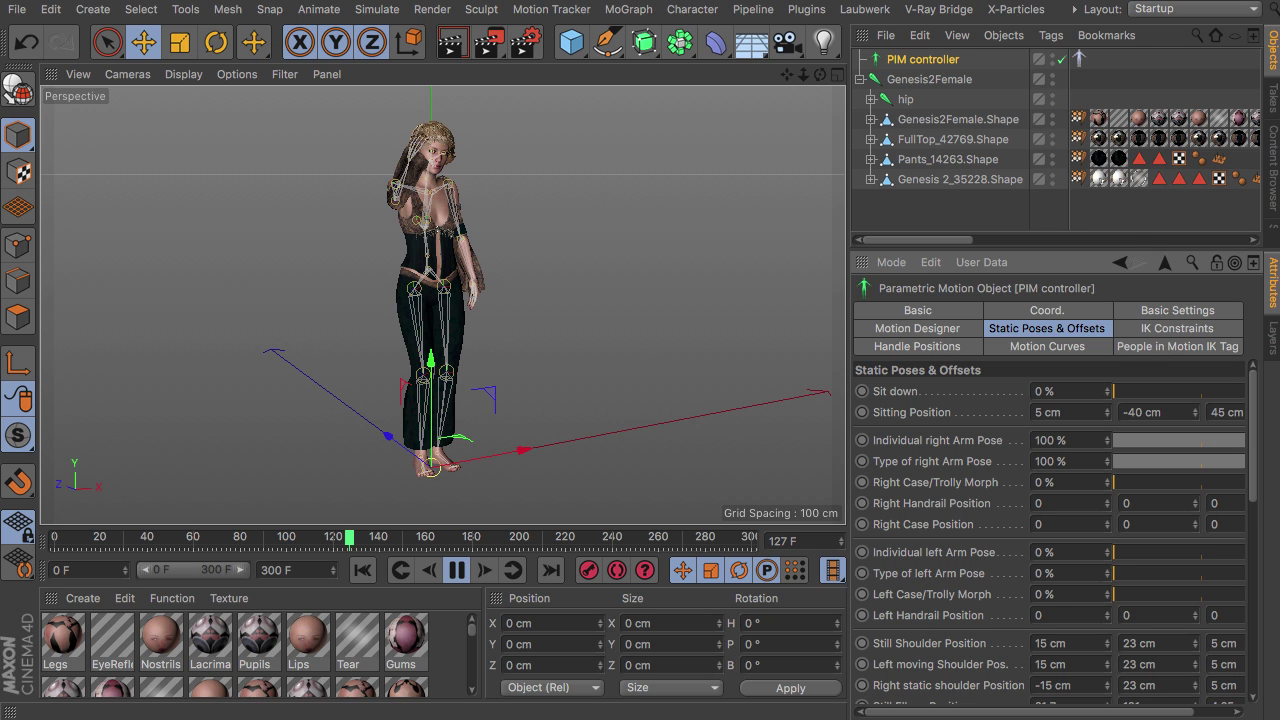
drag(1269, 461, 1112, 482)
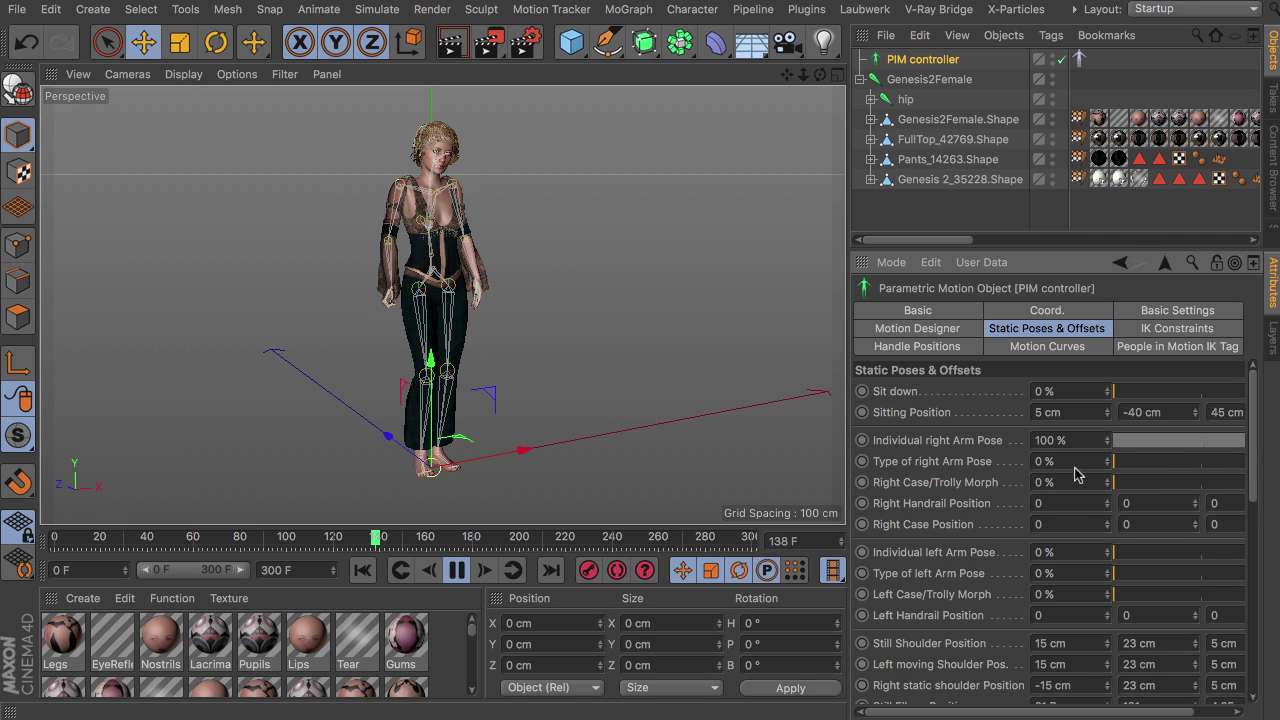
drag(1244, 441, 1050, 441)
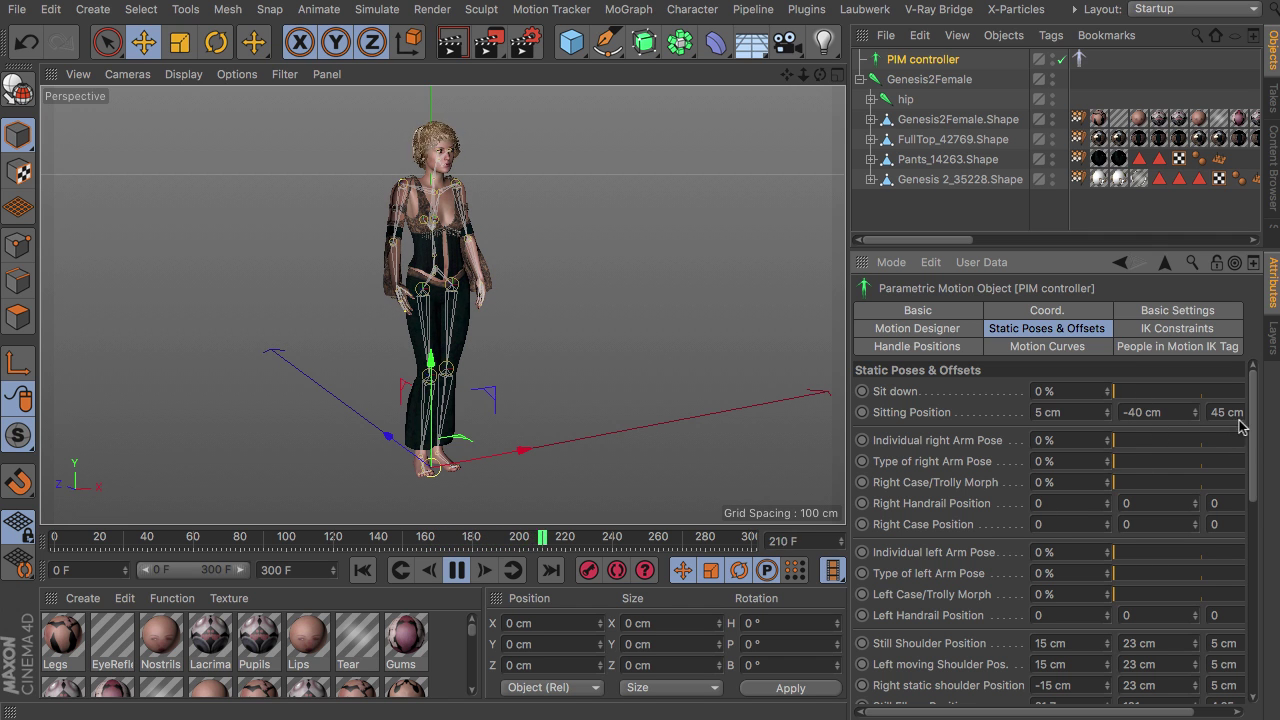
scroll(1117, 473, down, 8)
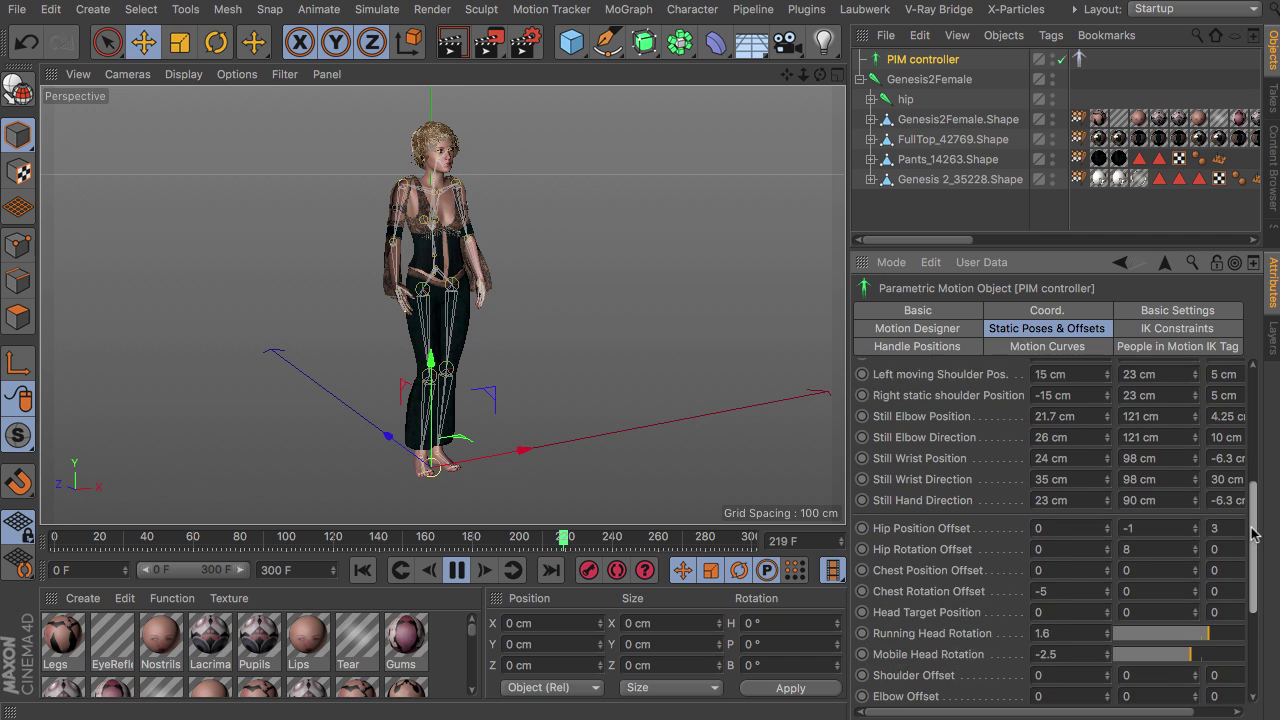
Set the walk's Stride to 51% in the Motion Designer settings
click(912, 330)
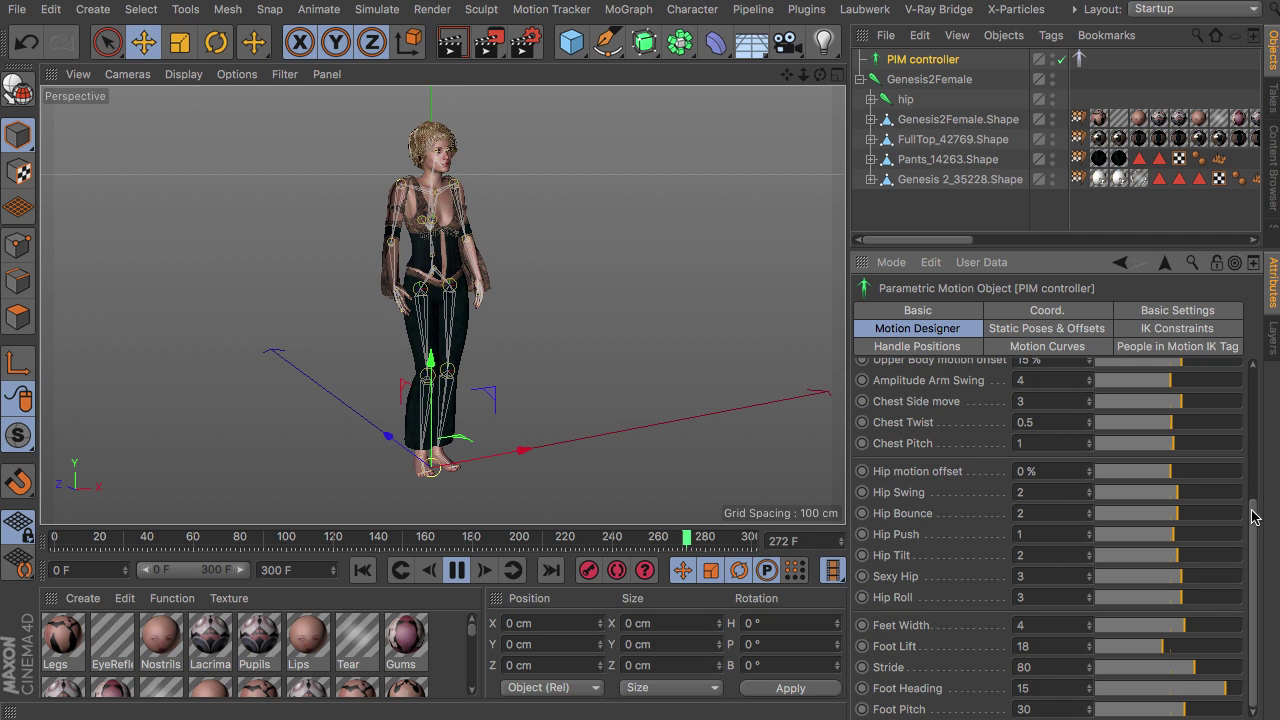
drag(1258, 508, 1256, 381)
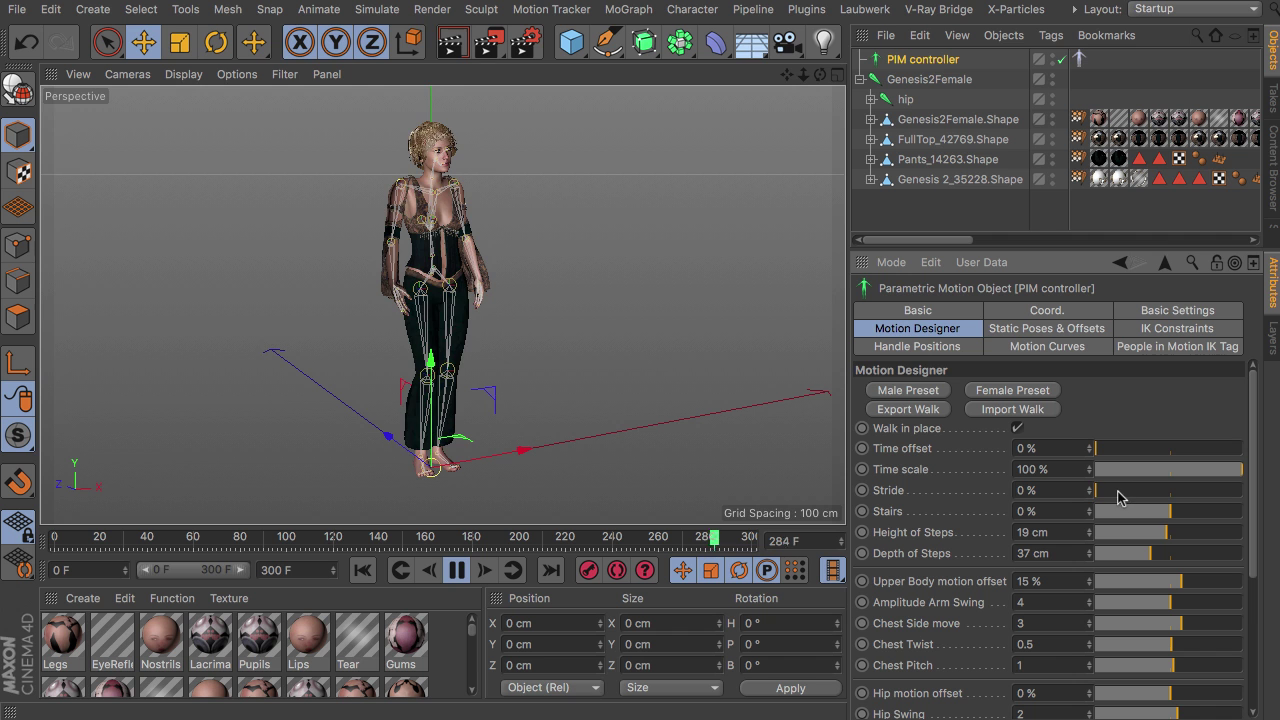
drag(1140, 496, 1173, 503)
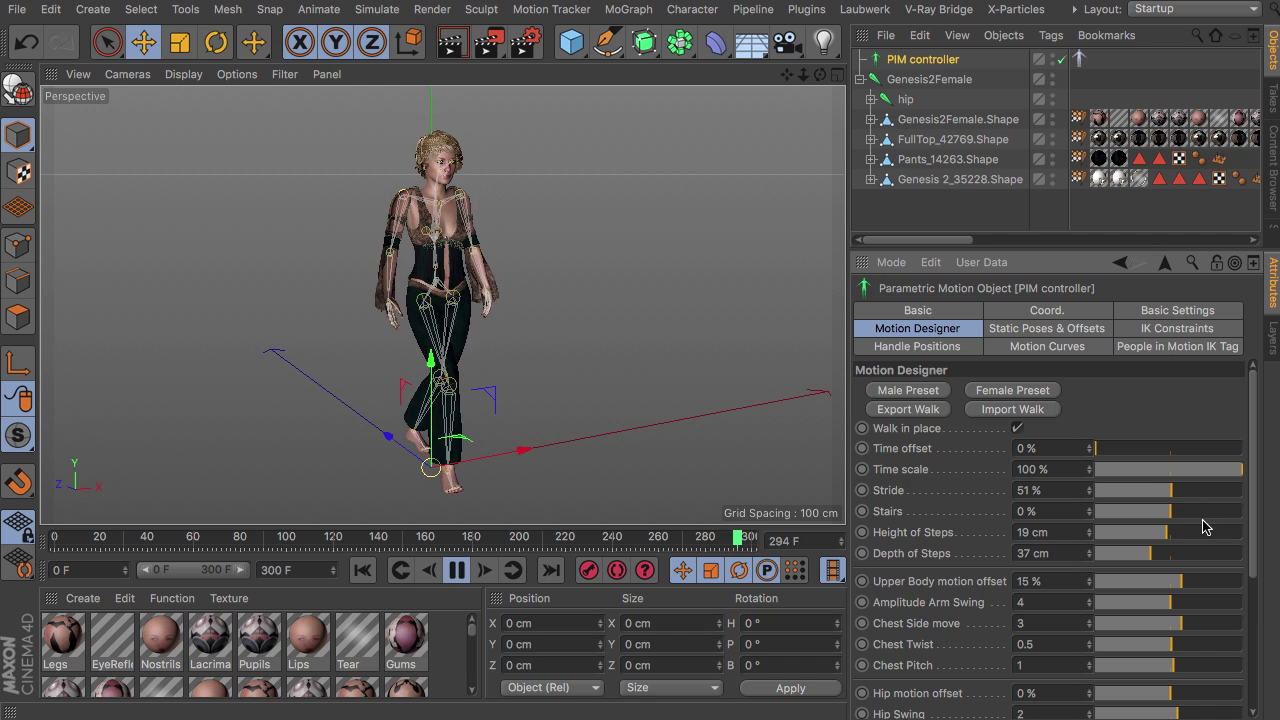
Set the first value of Offset moving Feet to -9 cm in Static Poses & Offsets, checking the walk from the front
drag(820, 76, 607, 232)
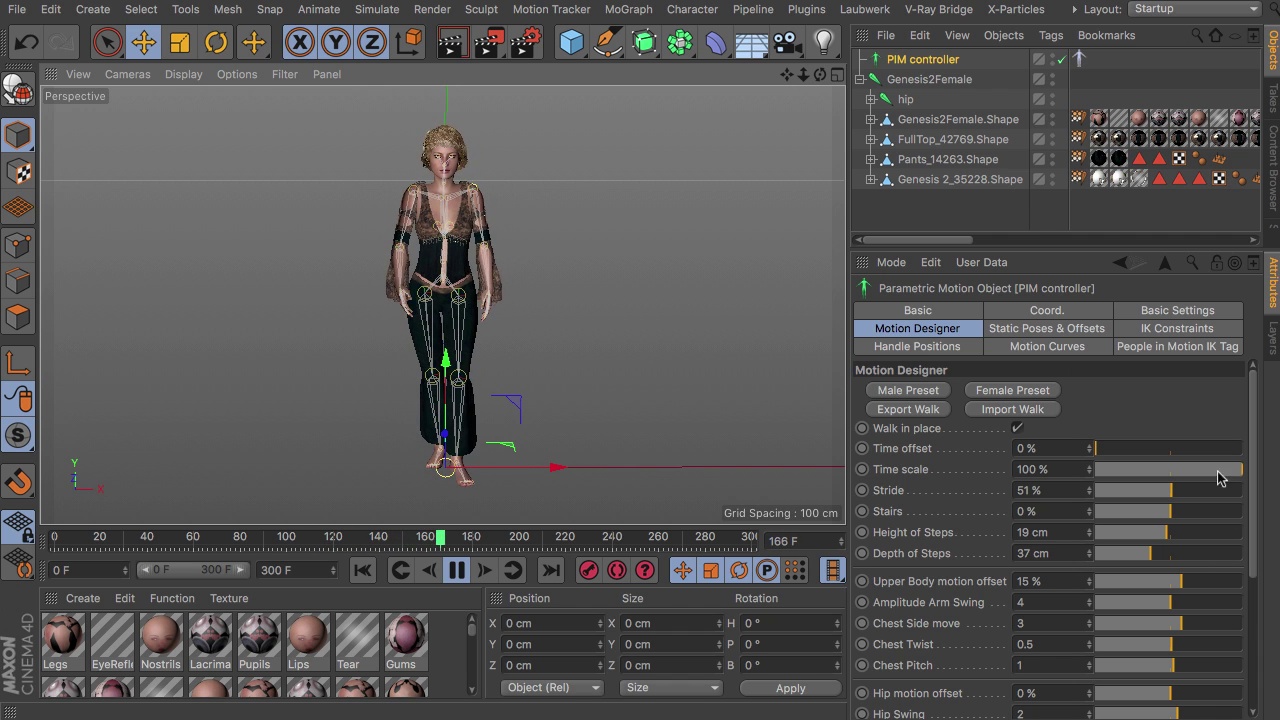
click(1028, 334)
drag(1257, 444, 1252, 665)
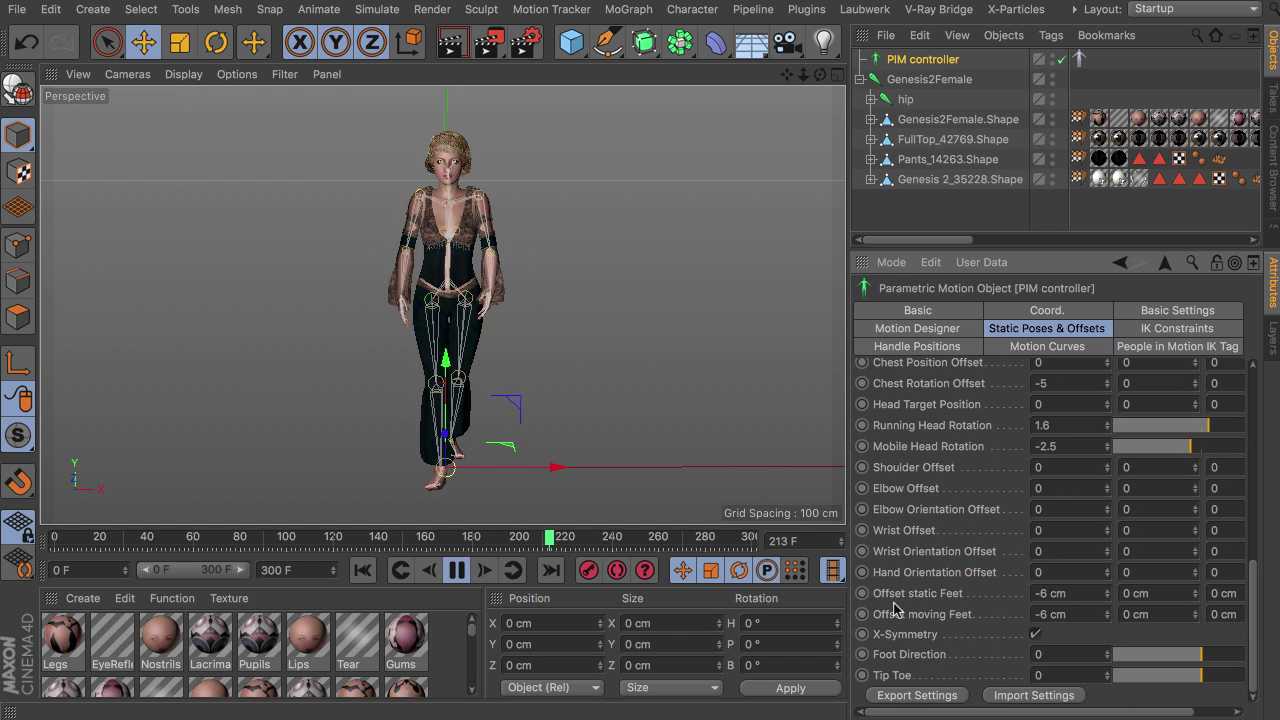
click(1107, 610)
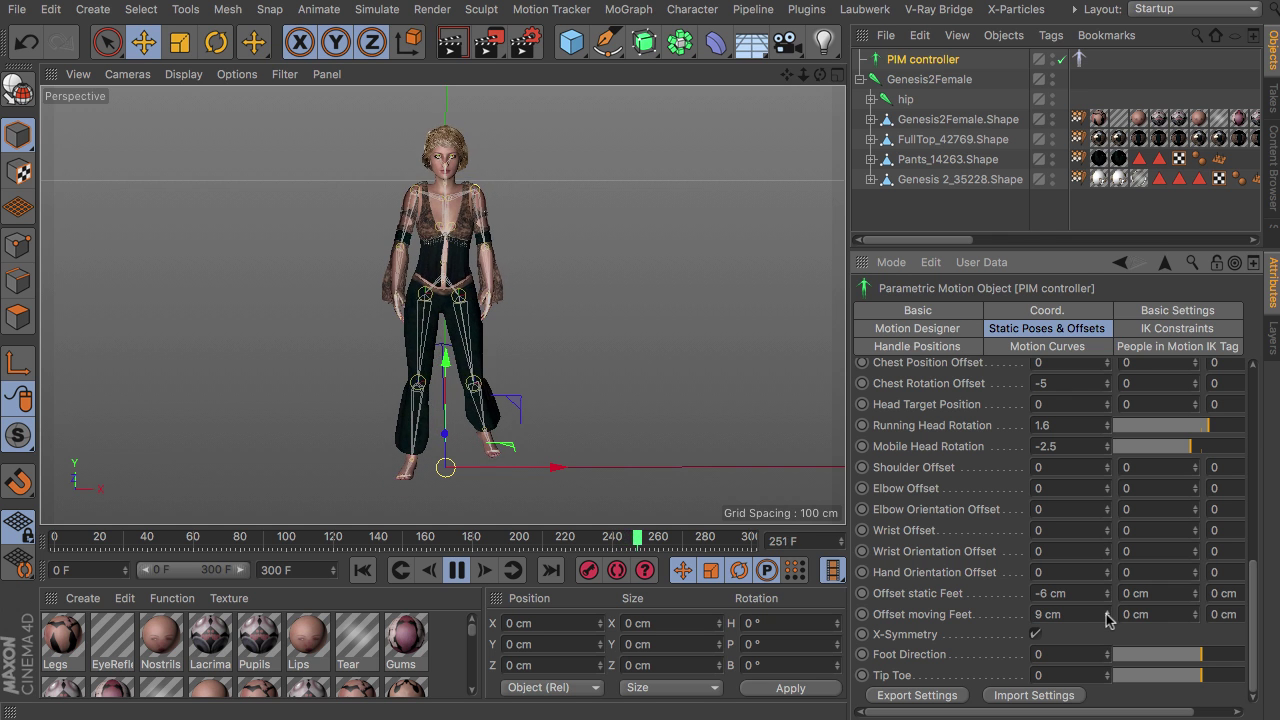
drag(1107, 620, 1110, 625)
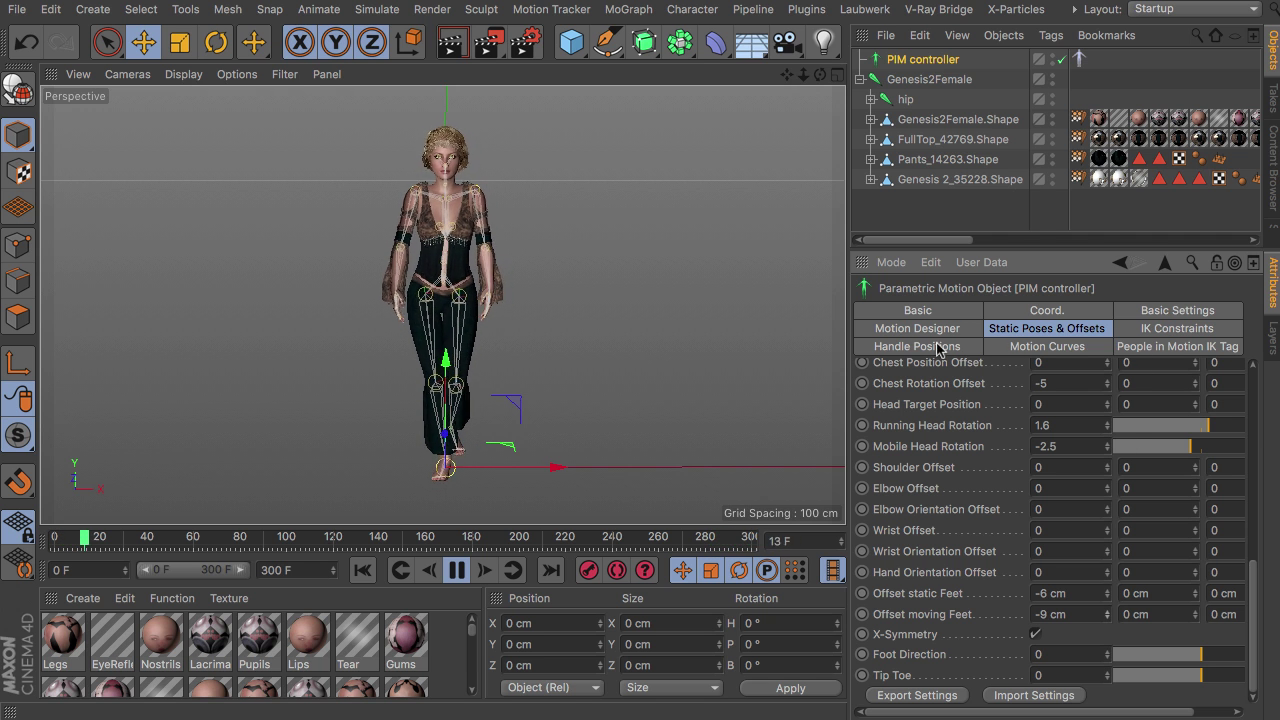
Set Sexy Hip to 15.3 and Hip Bounce to 4.8 in the Motion Designer settings
click(900, 330)
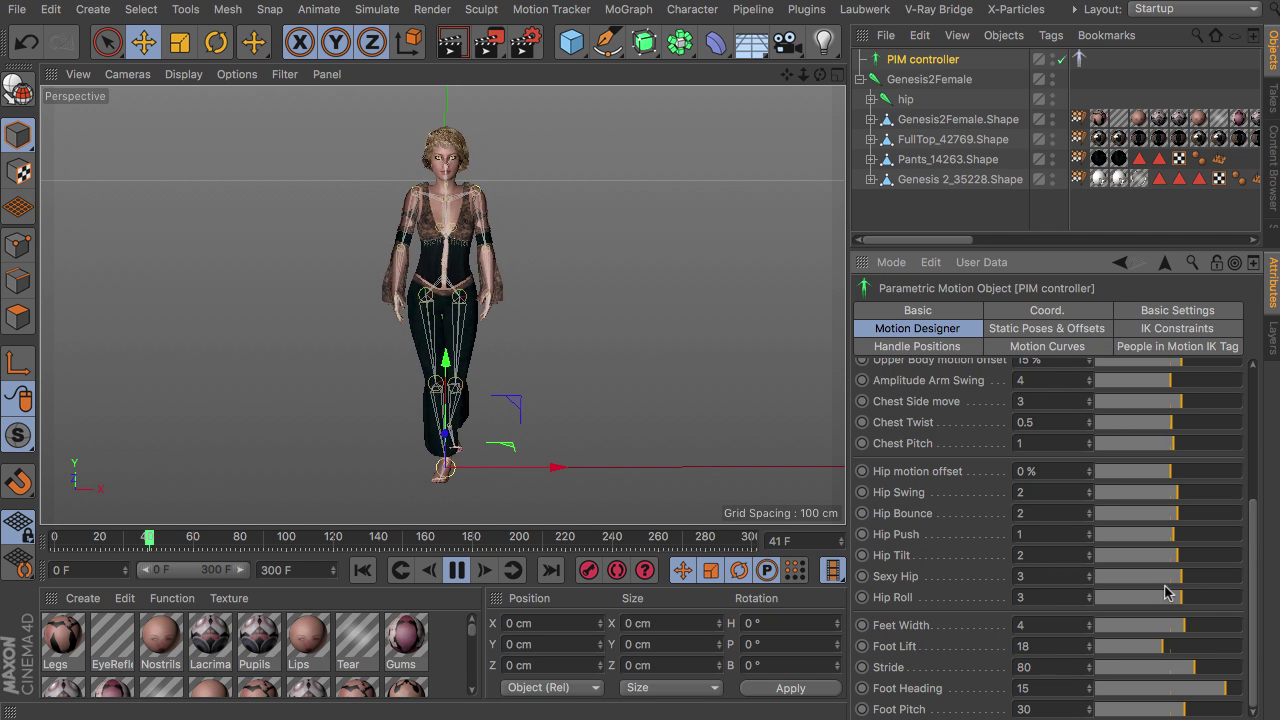
drag(1172, 580, 1228, 579)
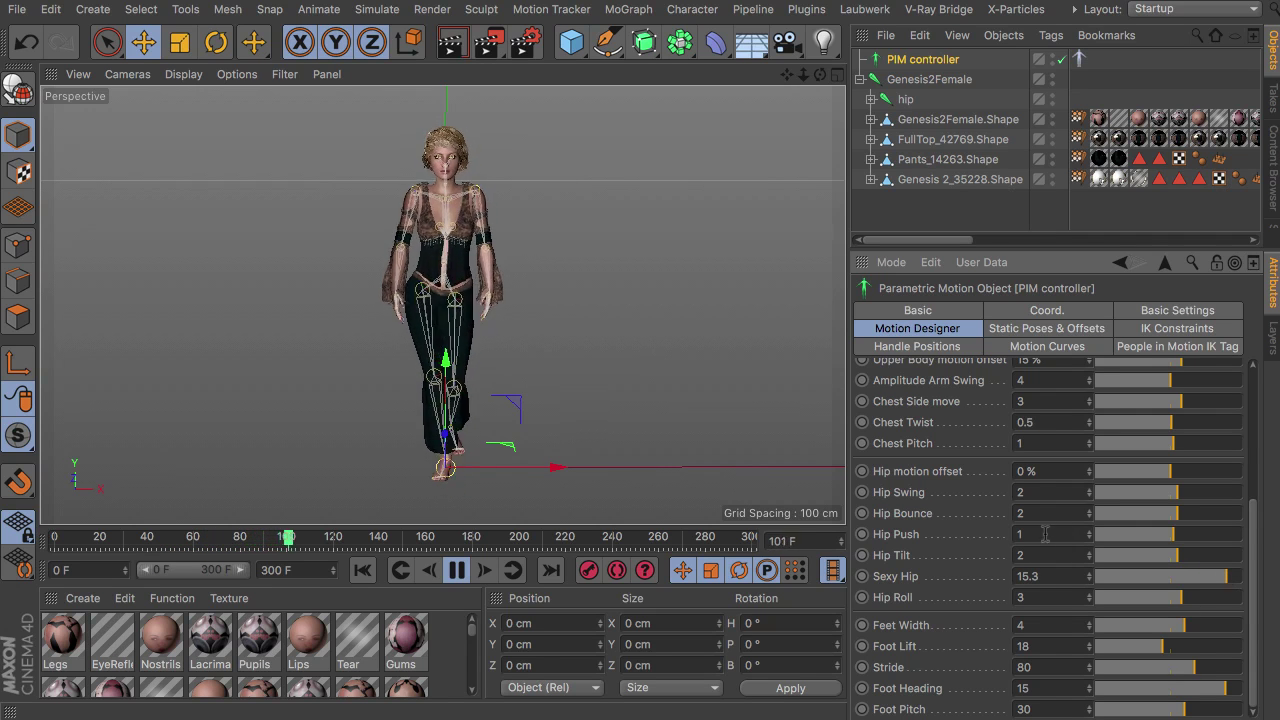
drag(1184, 513, 1188, 513)
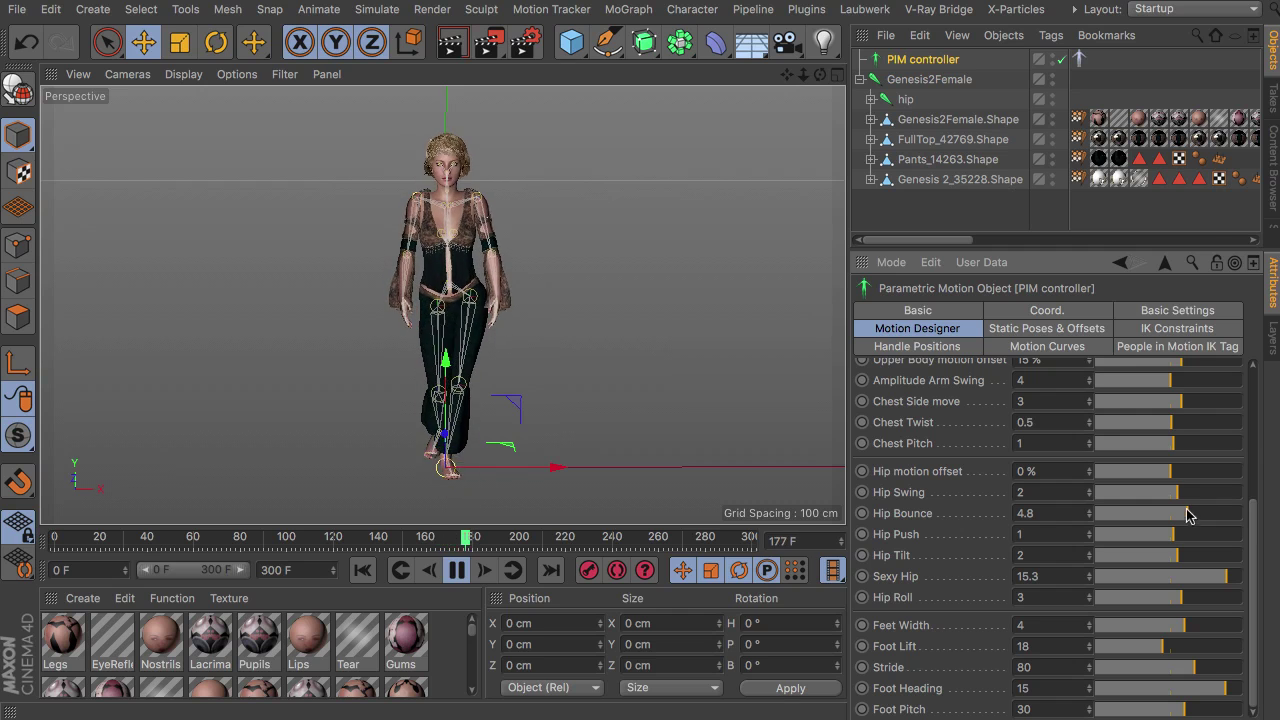
Examine the playing walk cycle from the side, the Motion Designer settings, and the available PIM plugin objects
drag(1255, 543, 1250, 405)
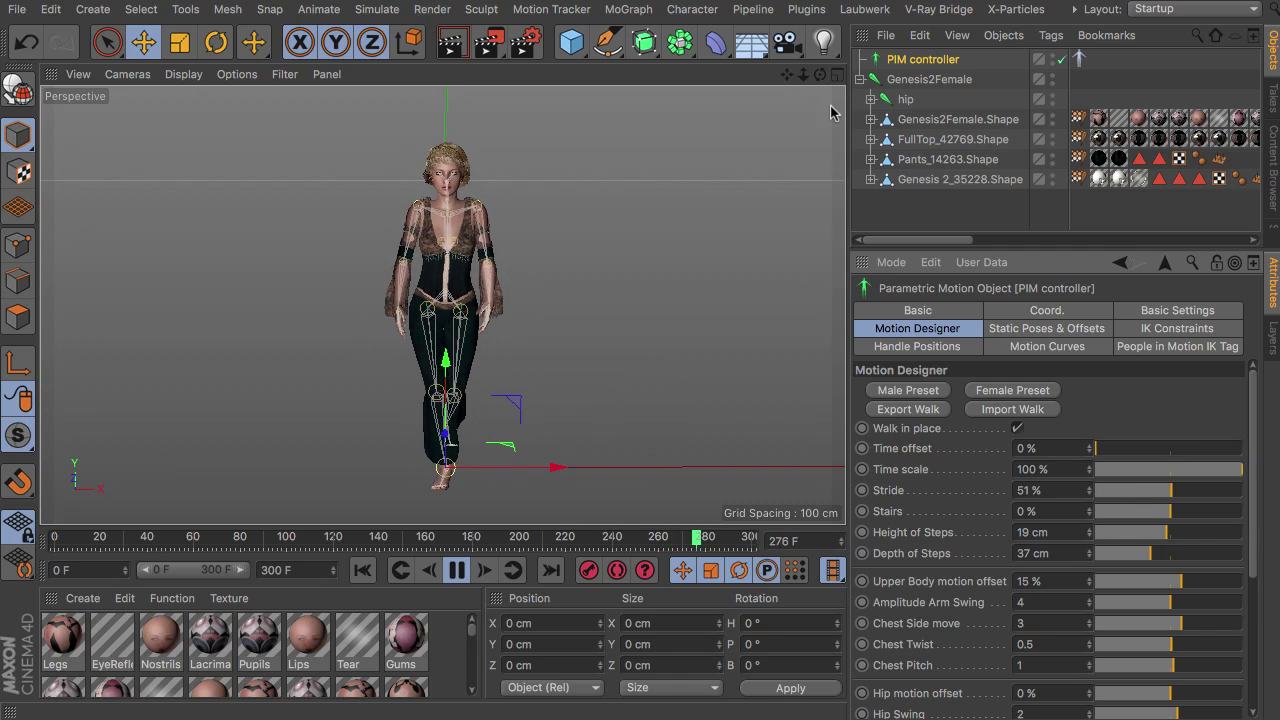
drag(820, 74, 730, 80)
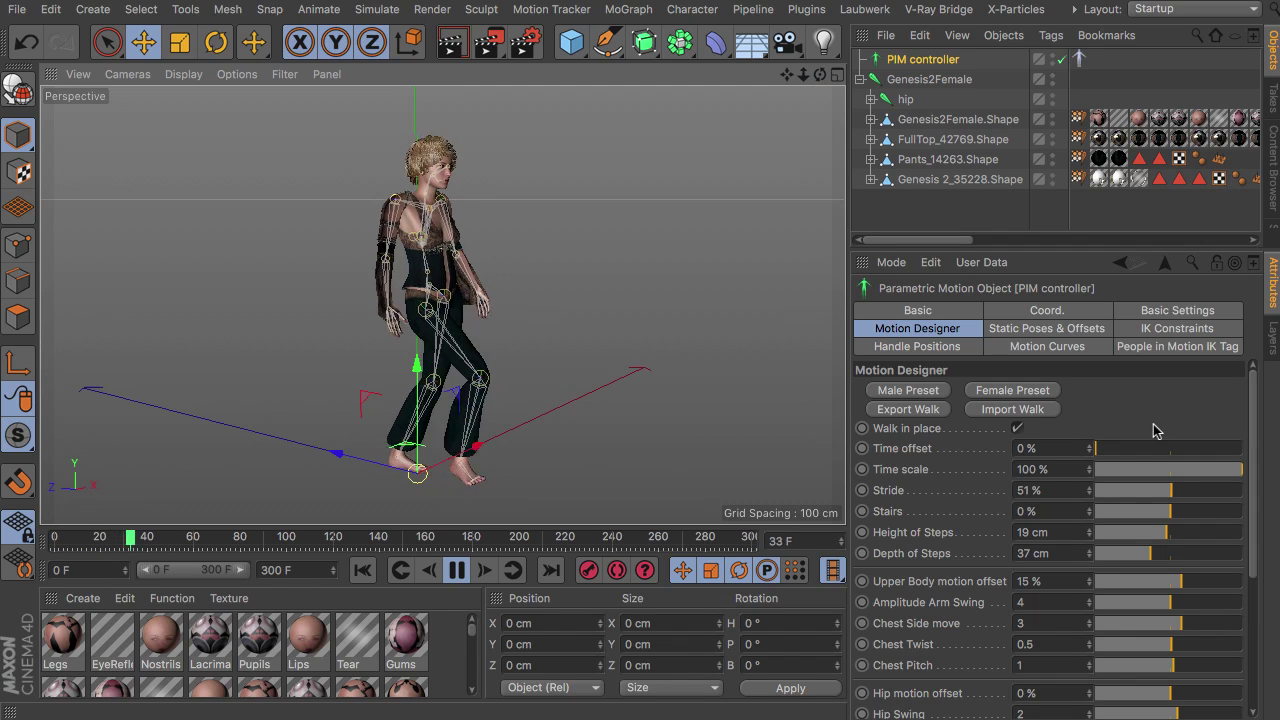
scroll(1249, 475, down, 5)
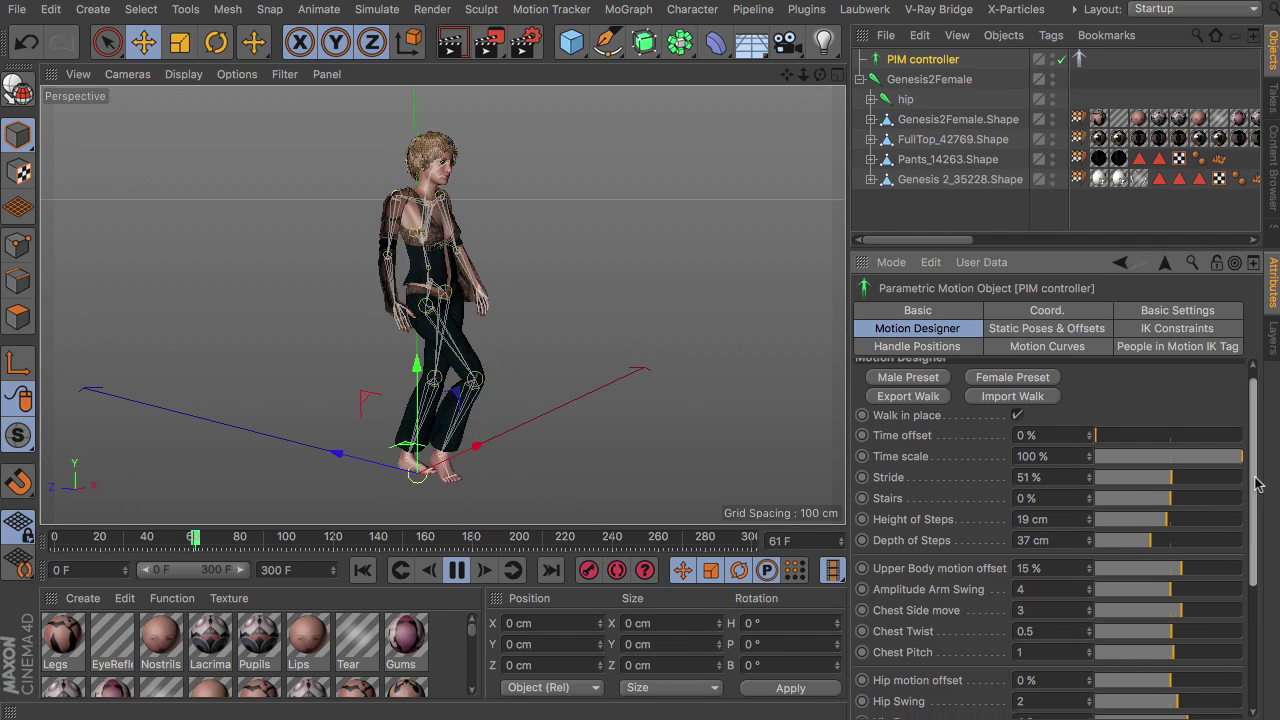
scroll(1250, 462, up, 5)
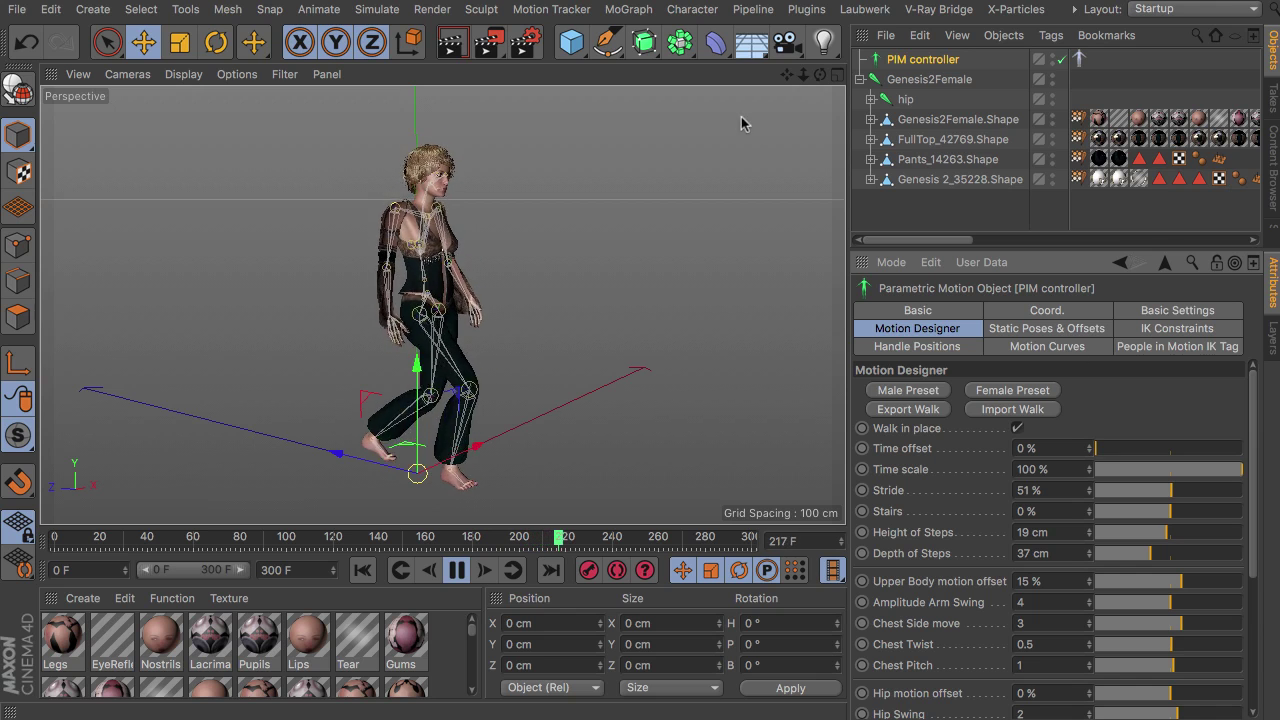
click(806, 9)
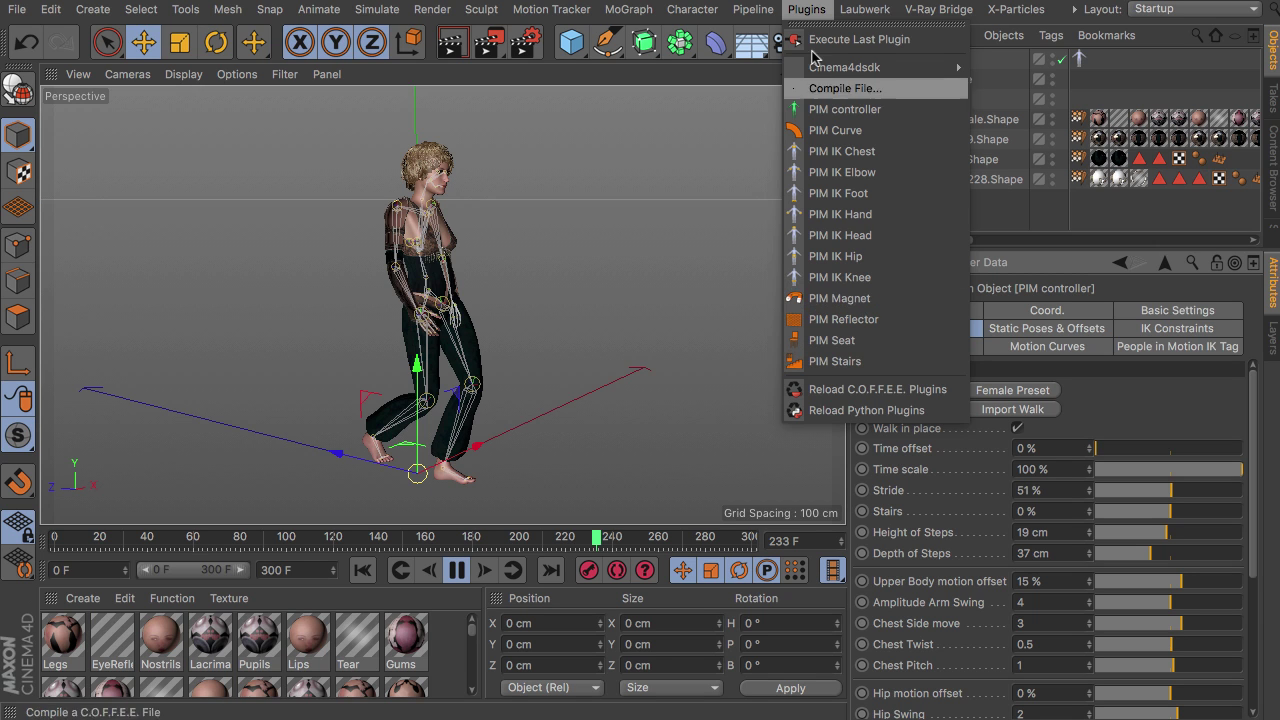
click(803, 10)
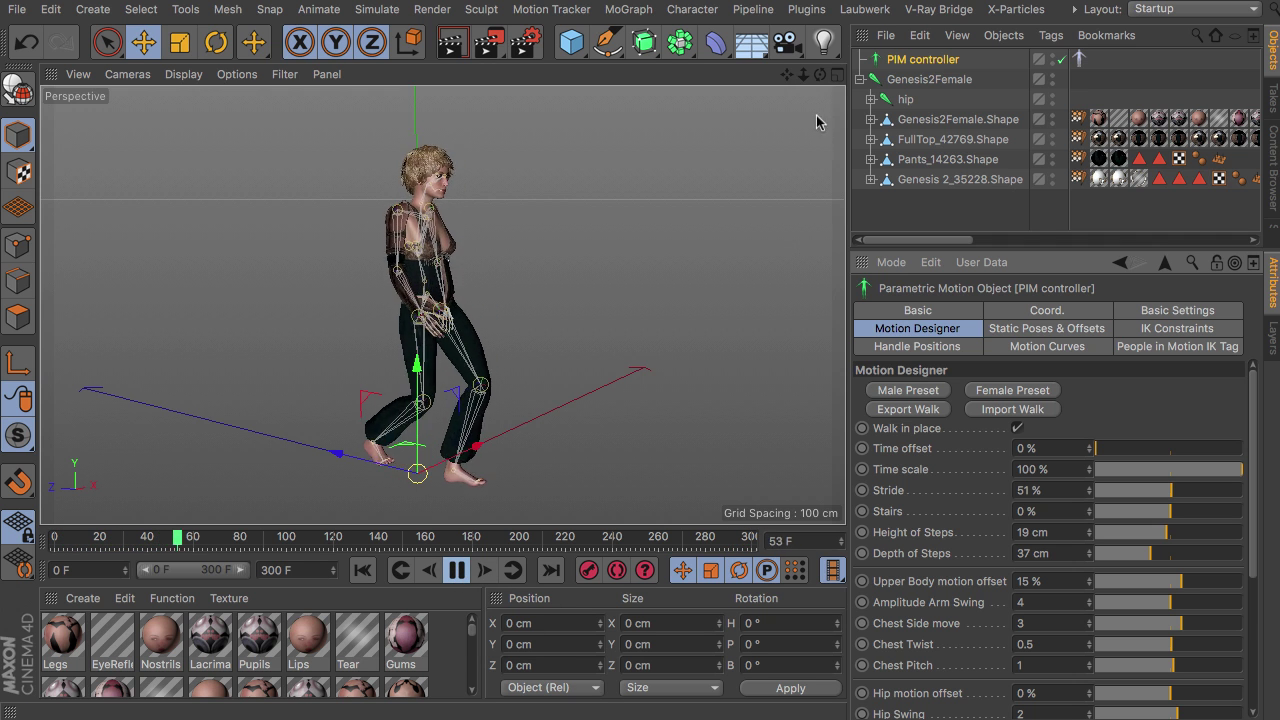
mouse_move(819, 75)
mouse_down()
mouse_move(786, 74)
mouse_move(831, 90)
mouse_up()
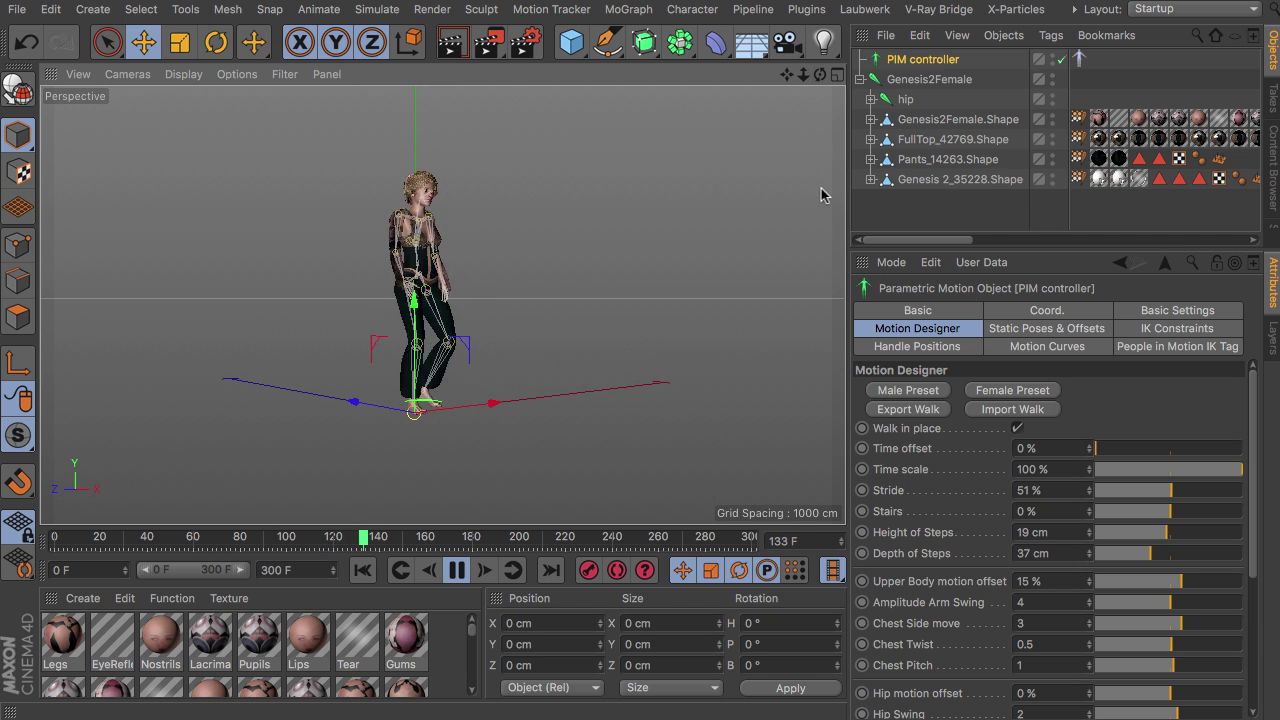